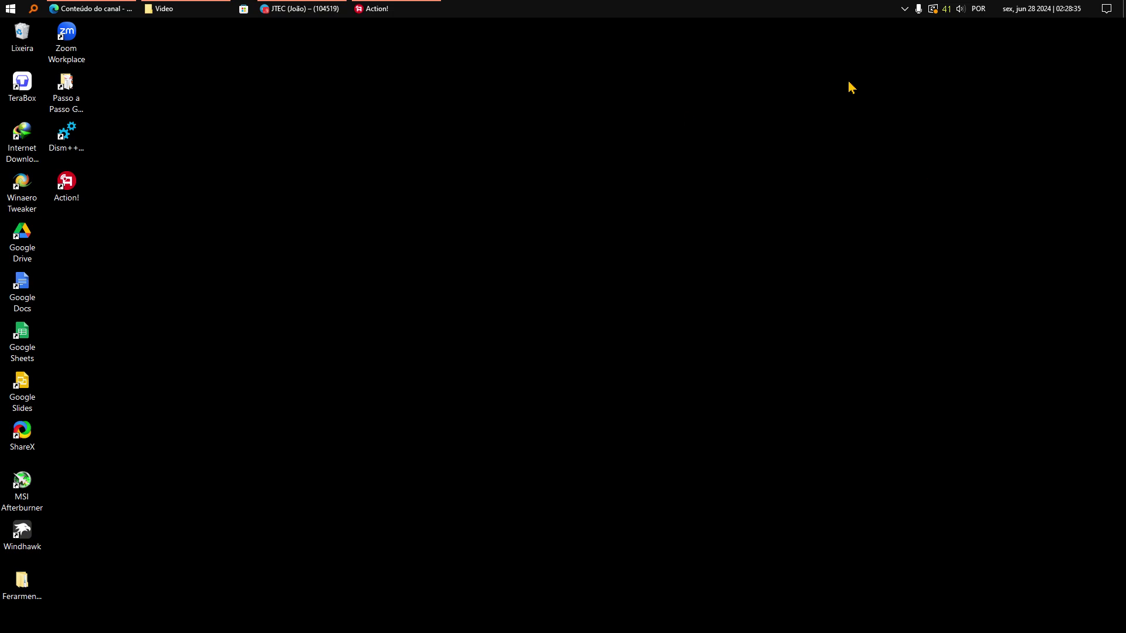
- Bring up the running ThrottleStop window and reposition it on the desktop
click(905, 9)
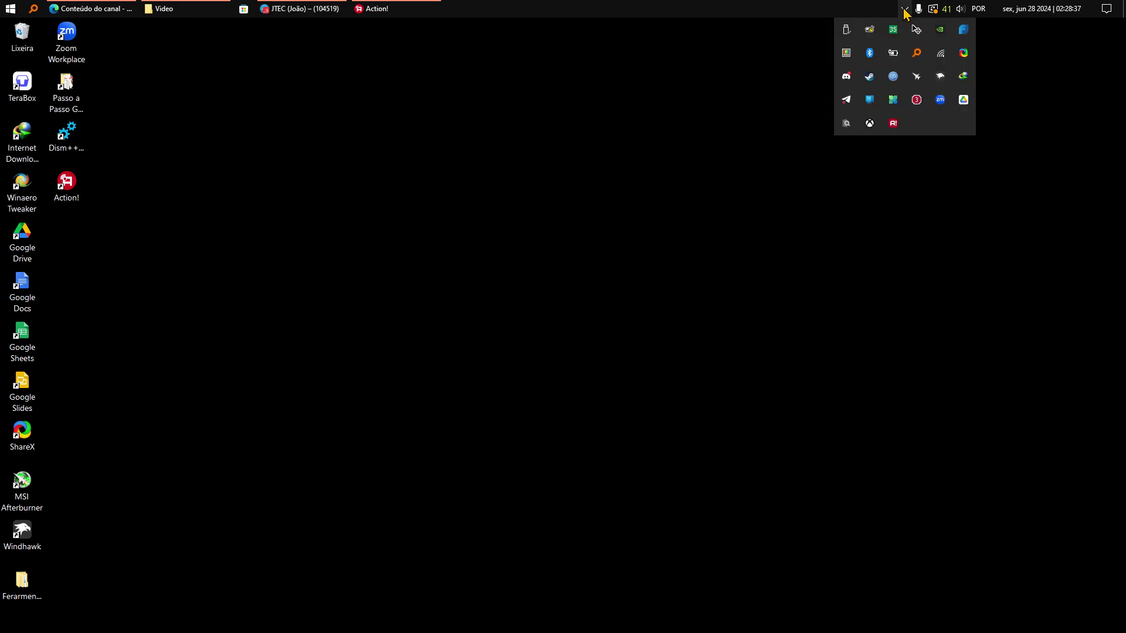
click(916, 105)
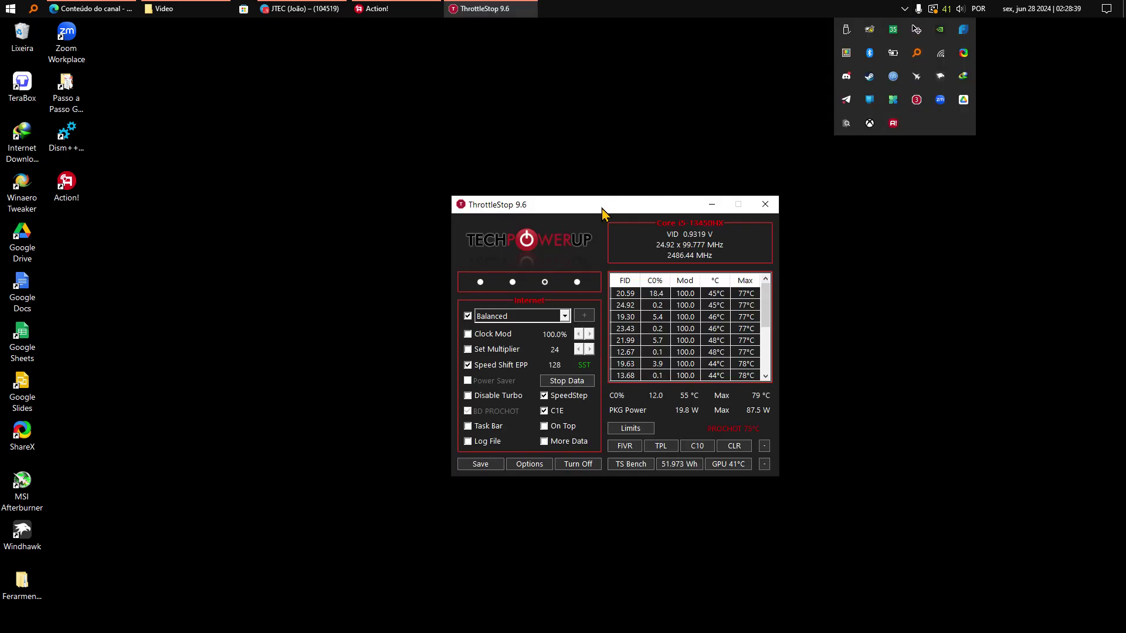
drag(595, 208, 468, 186)
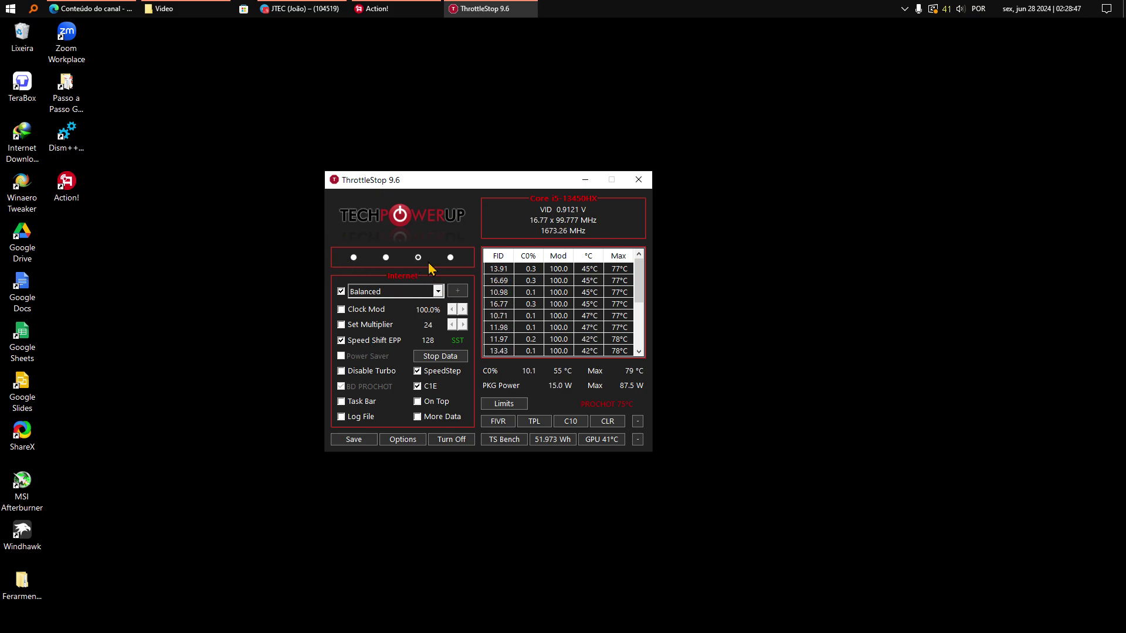
- Choose the Balanced power plan for the Internet profile and look through the core table
click(368, 293)
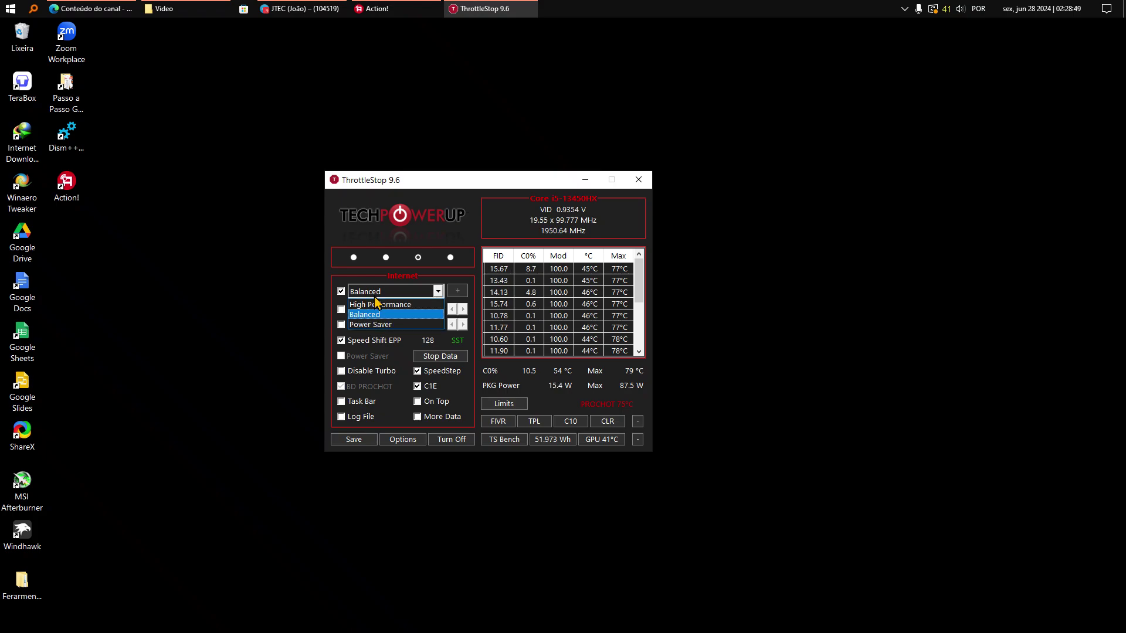
click(403, 315)
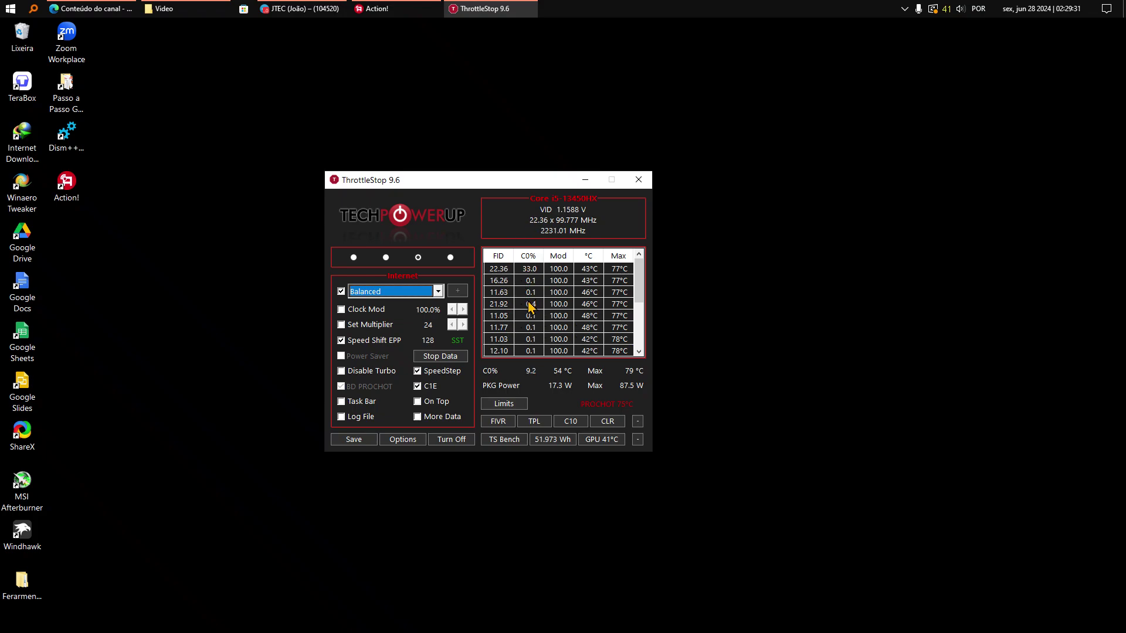
scroll(534, 315, down, 3)
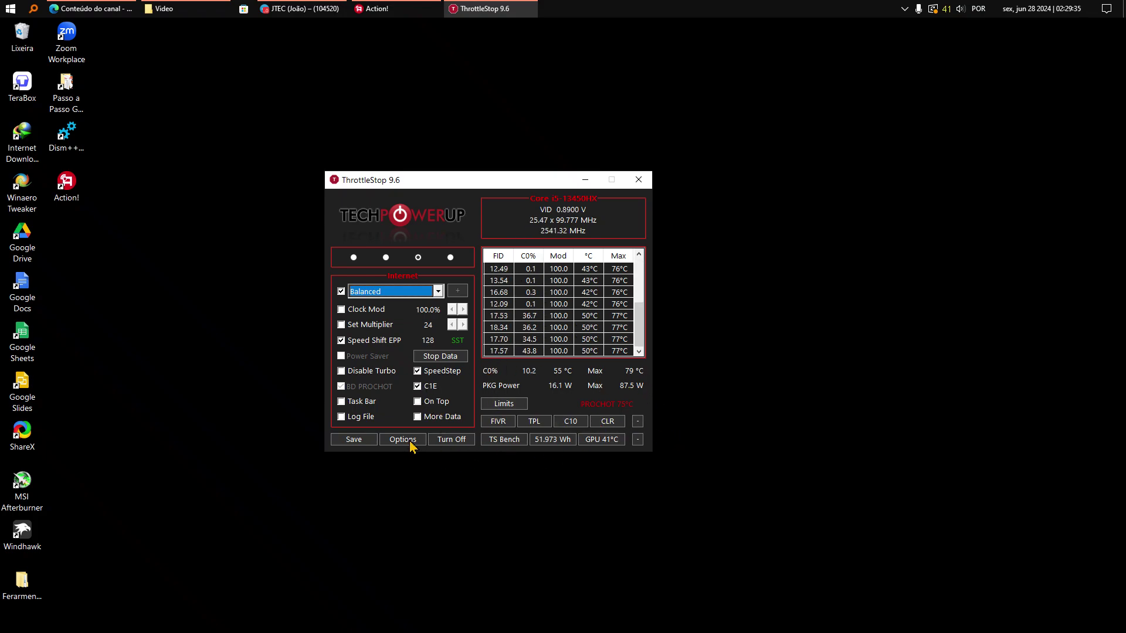
- Compare the settings of the Battery and Internet profiles, including their power plan and Speed Shift EPP, ending on Battery
click(451, 258)
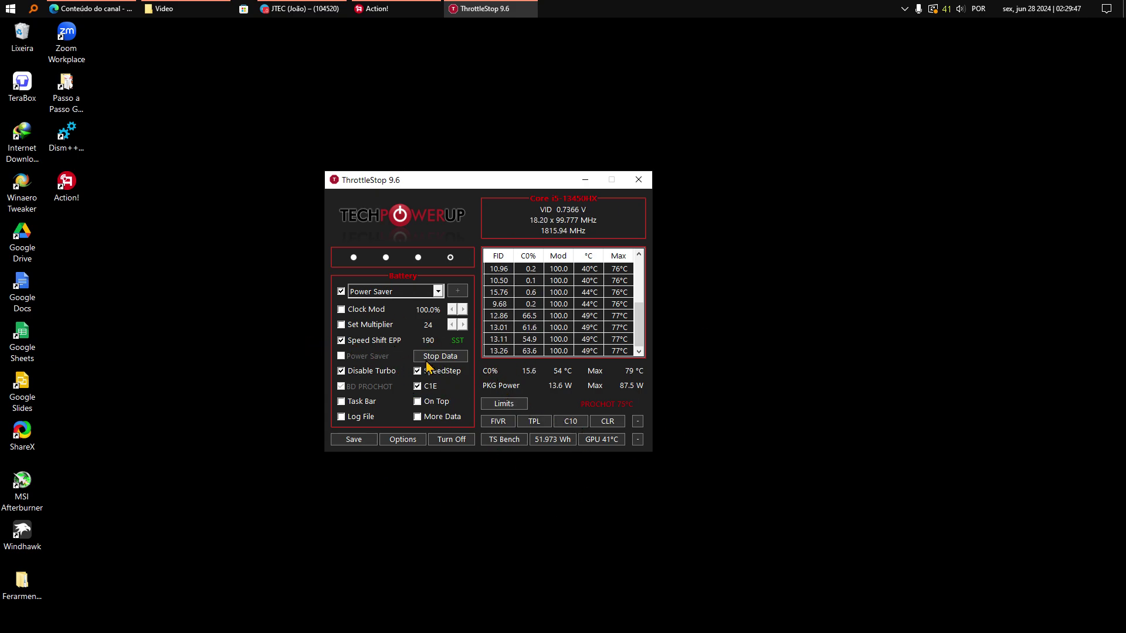
drag(423, 341, 432, 343)
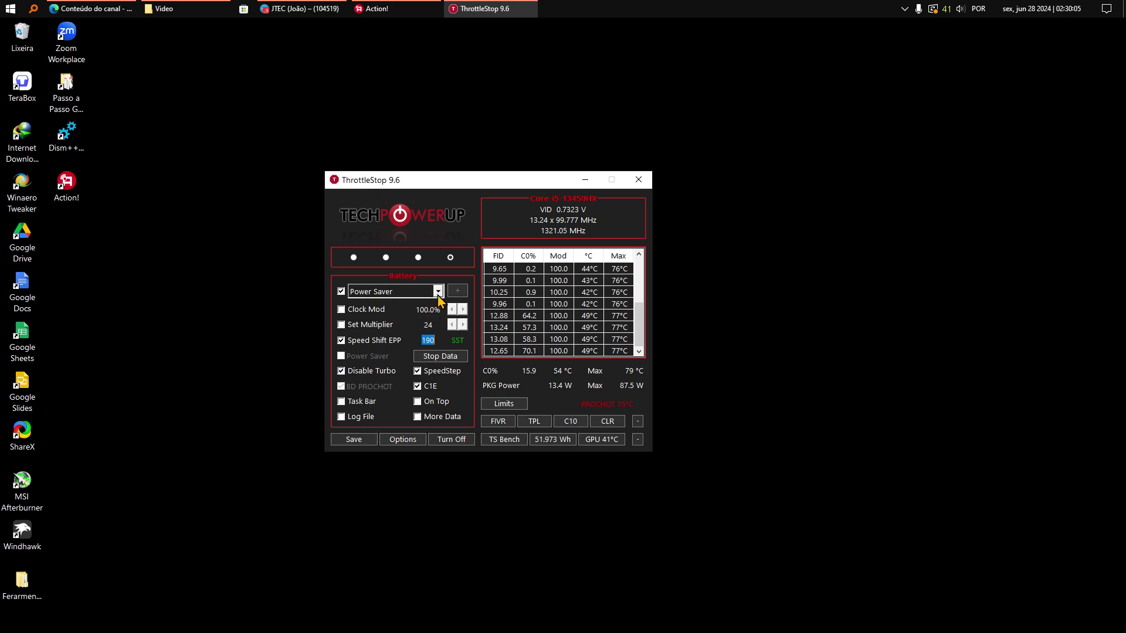
click(419, 258)
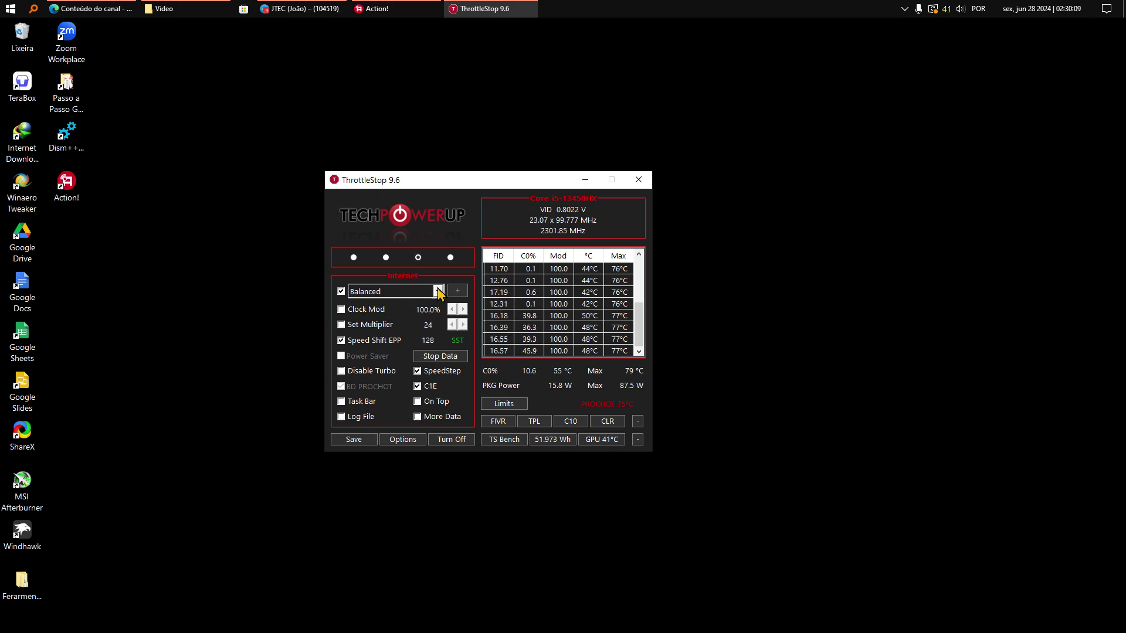
click(451, 258)
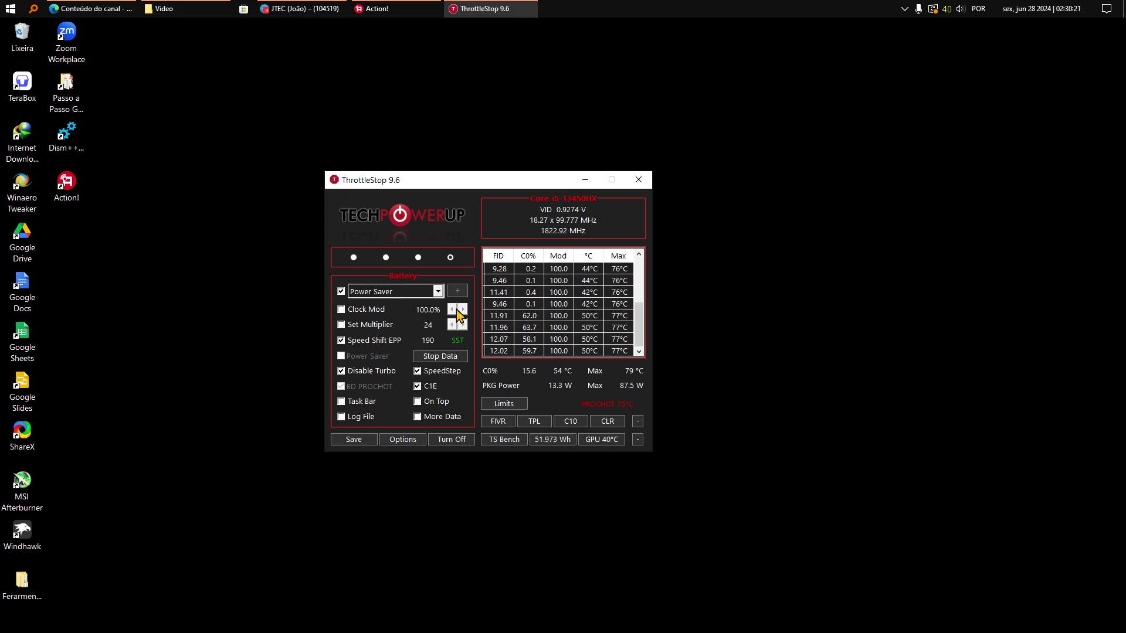
click(905, 9)
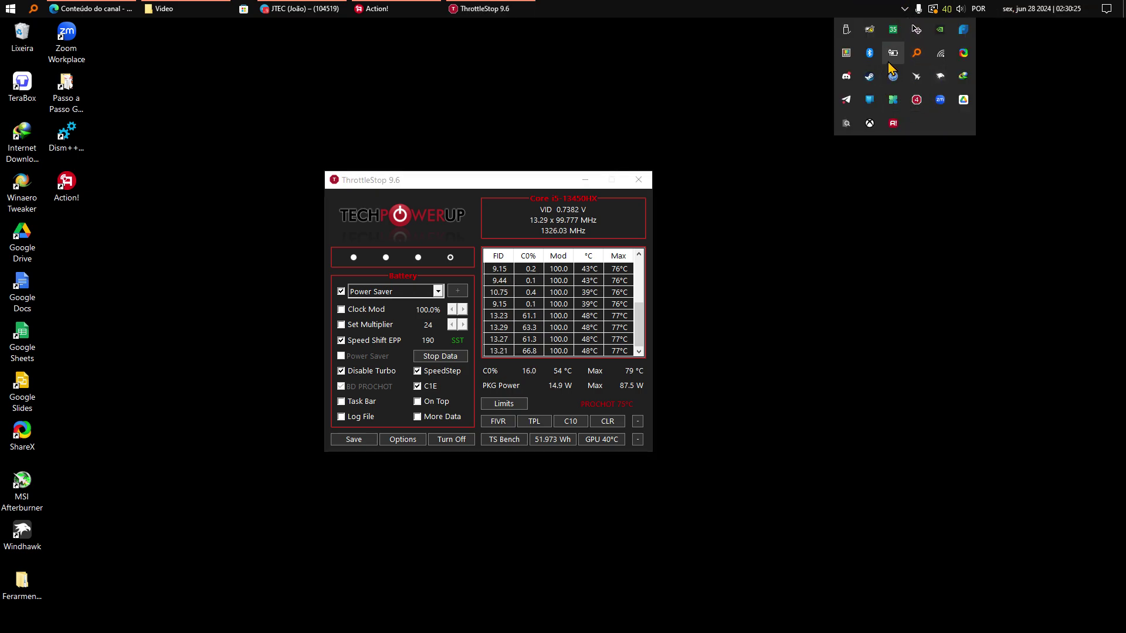
mouse_move(895, 59)
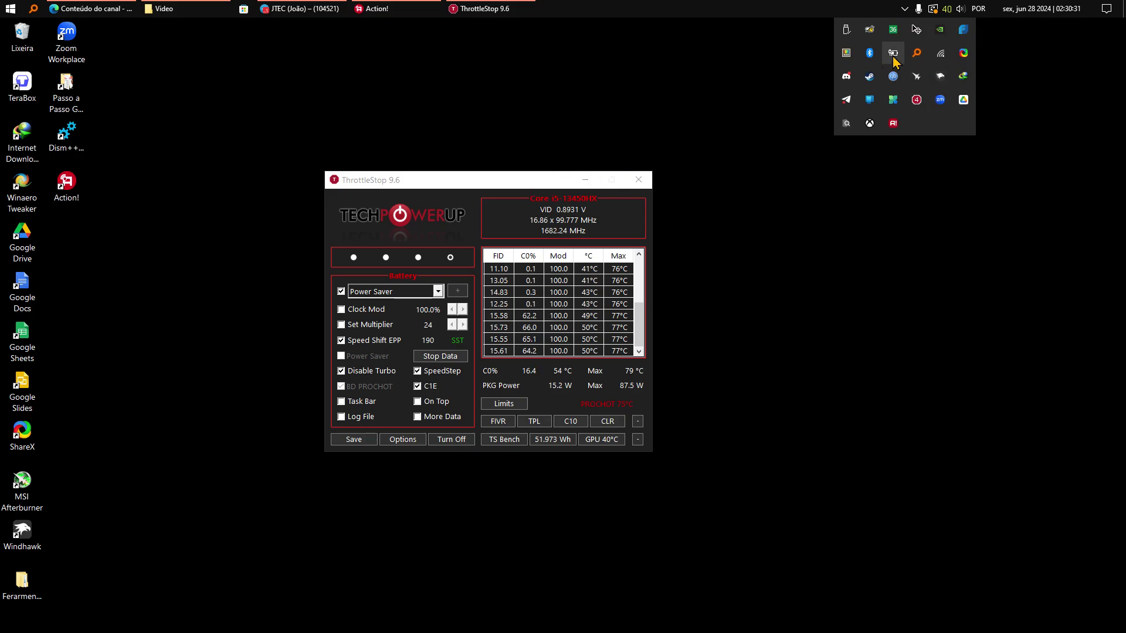
mouse_move(300, 10)
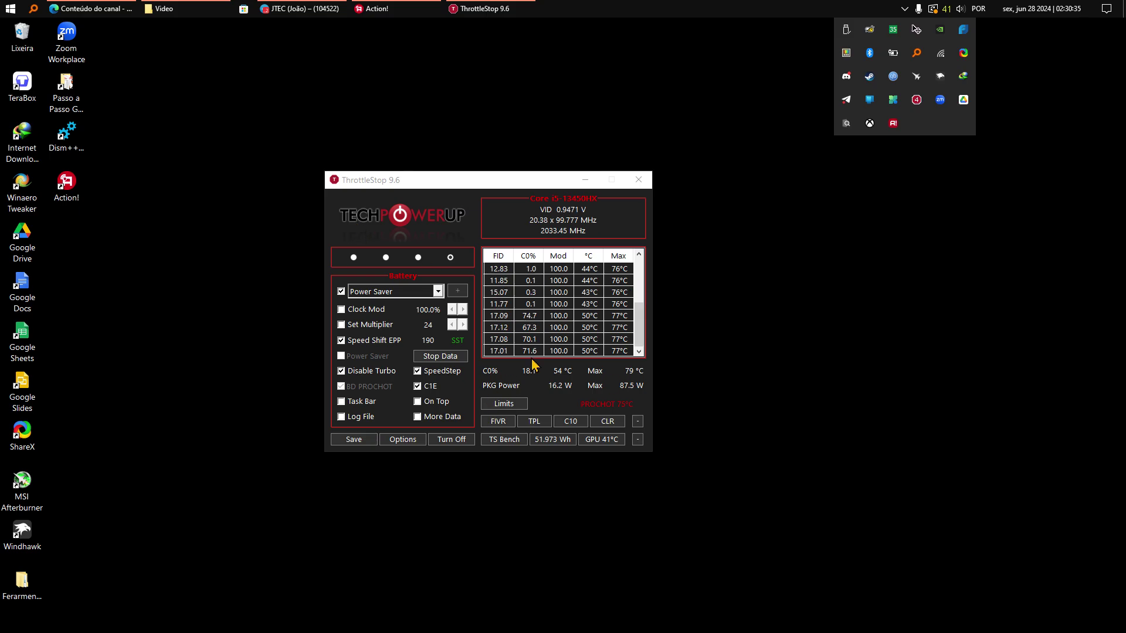
click(904, 9)
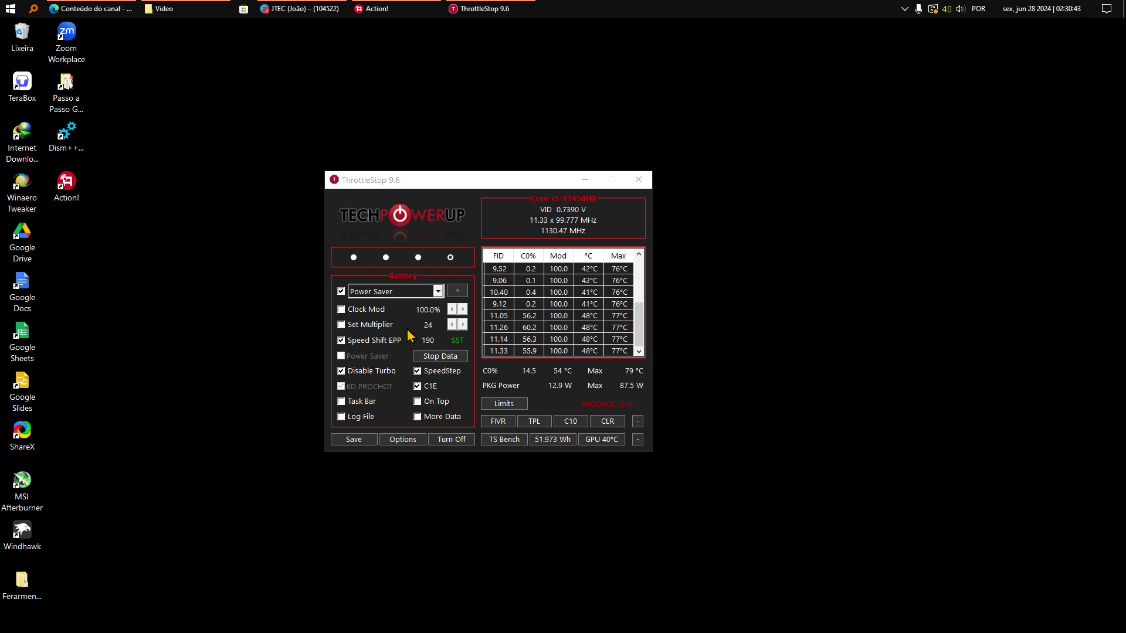
click(906, 8)
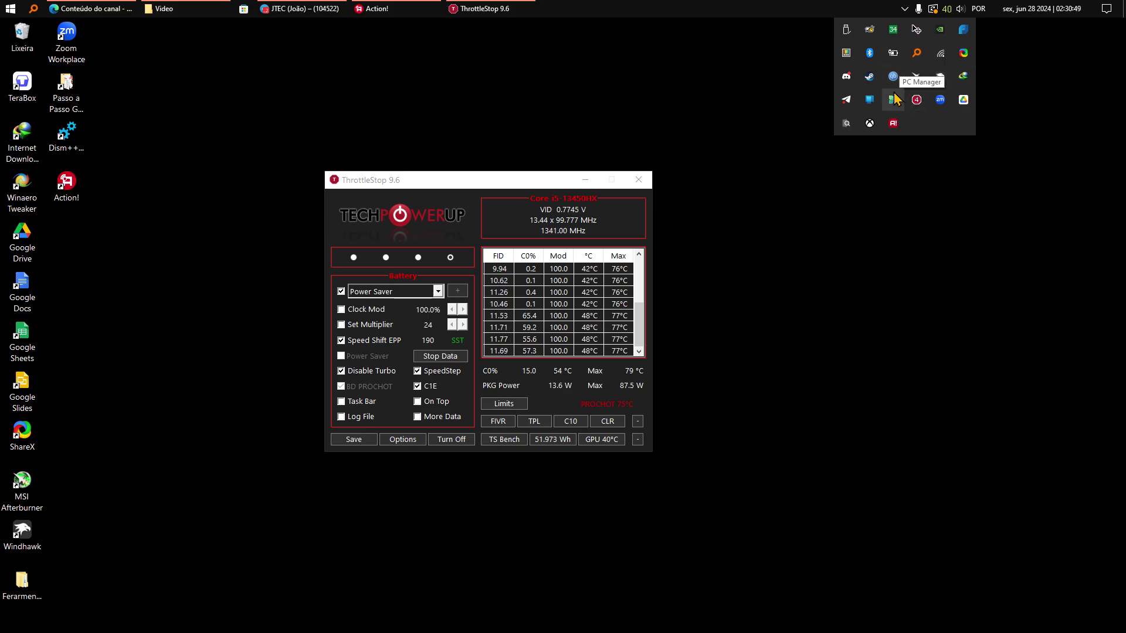
click(11, 8)
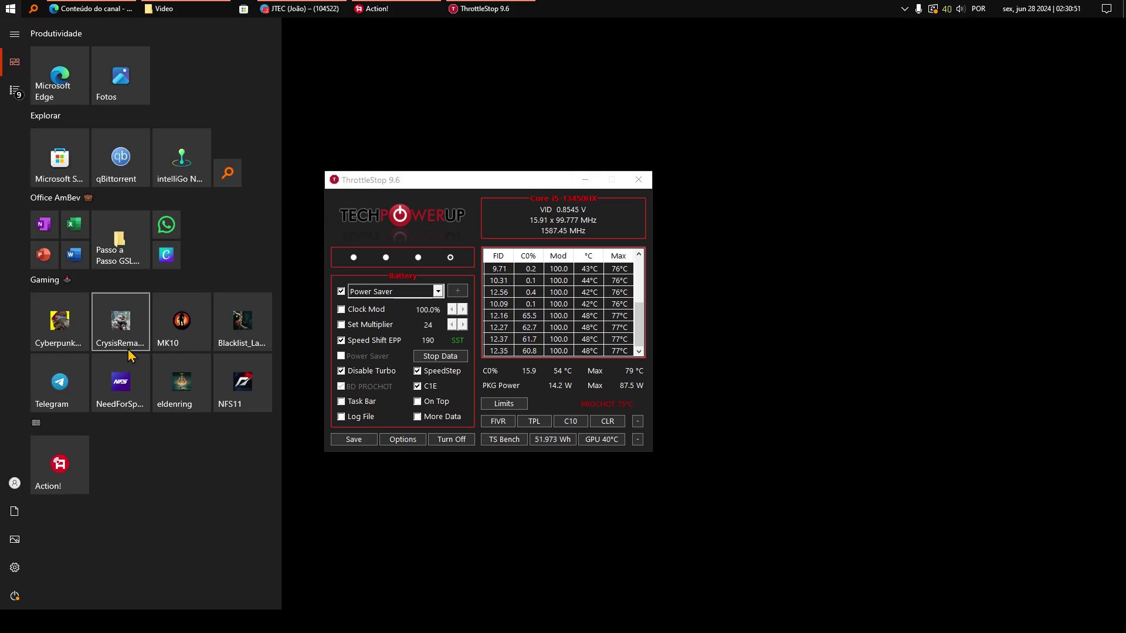
click(344, 283)
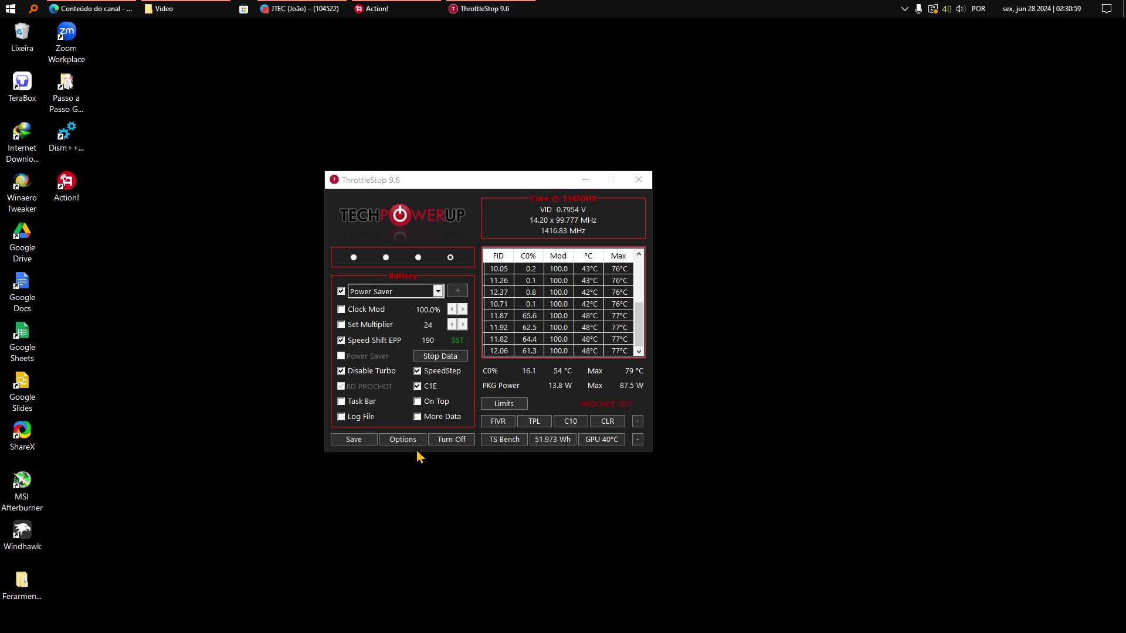
- Activate the Internet profile and open ThrottleStop's options
click(417, 257)
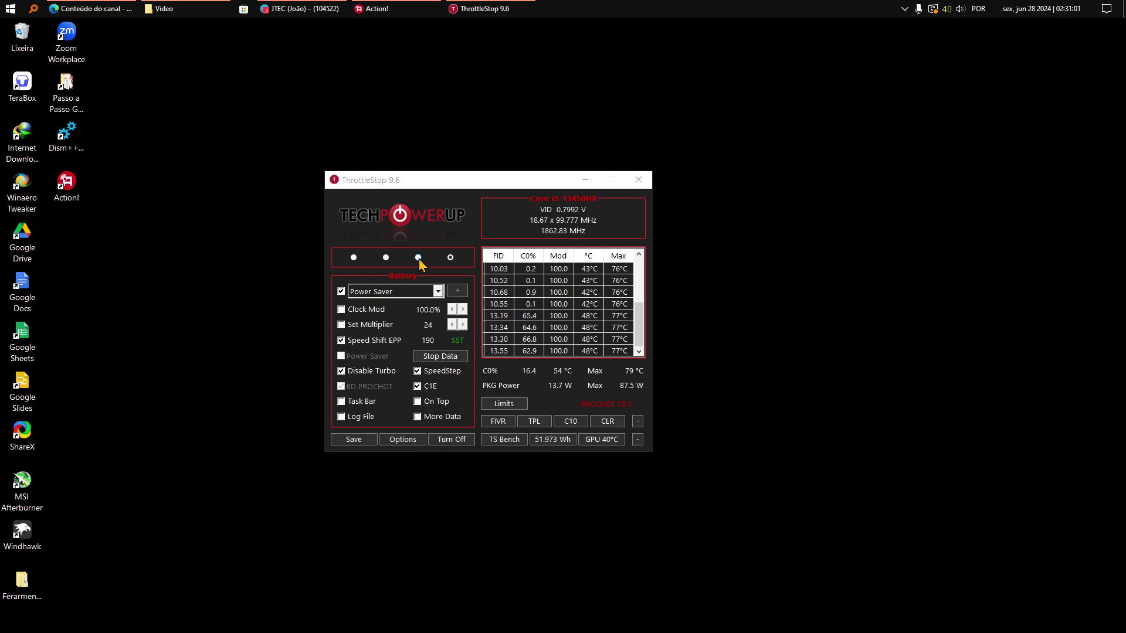
click(403, 440)
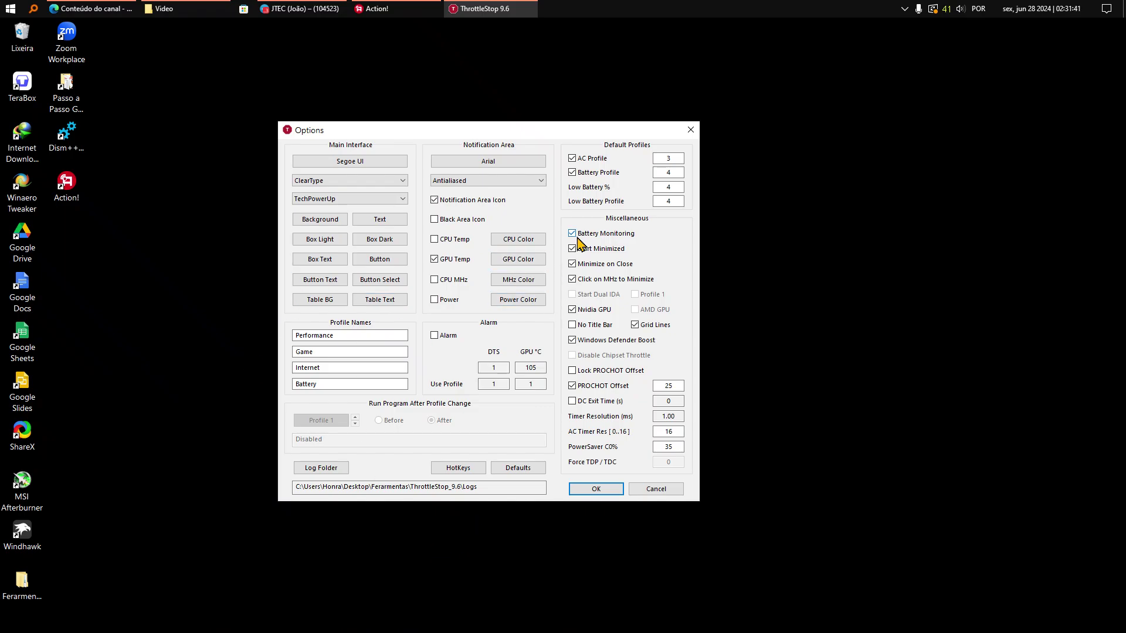
- Open the Windows Task Scheduler (Agendador de Tarefas) and enlarge its task list, leaving no task selected
key(super)
text(agend)
key(Return)
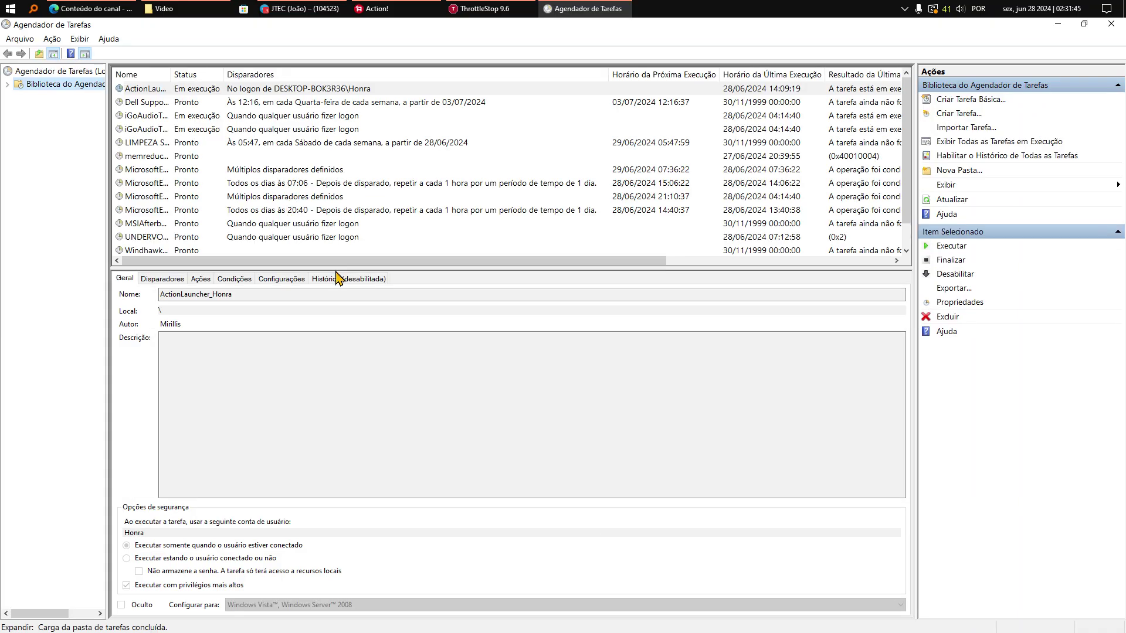
drag(338, 269, 319, 410)
click(167, 143)
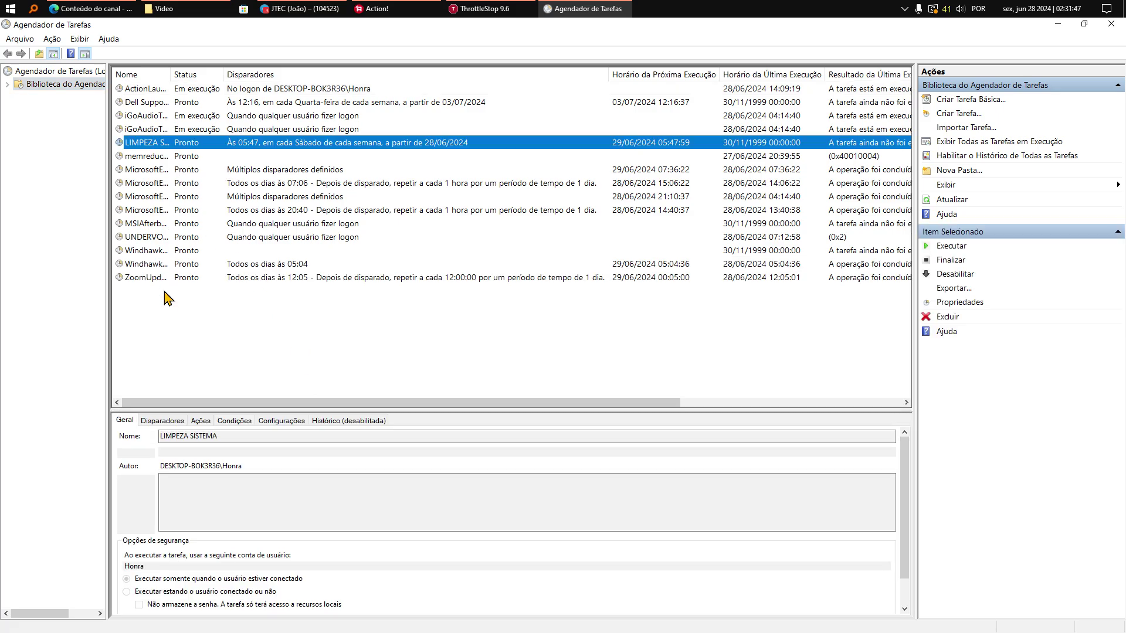
right_click(180, 317)
click(452, 370)
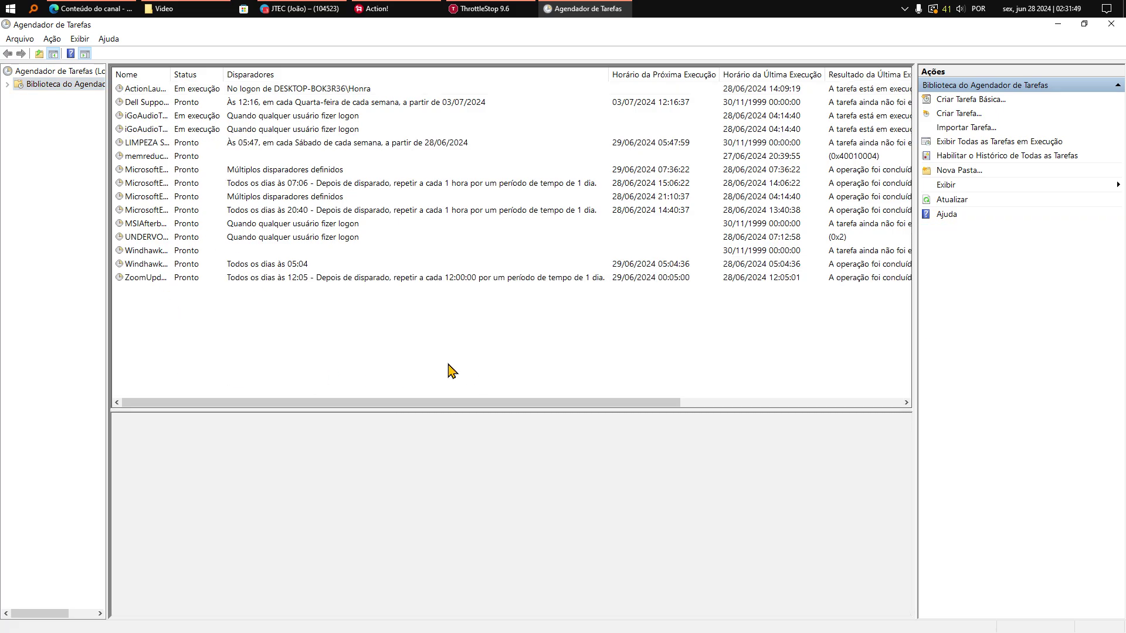
- Start a new task named UV that runs with highest privileges and is configured for Windows 10
right_click(254, 329)
click(322, 351)
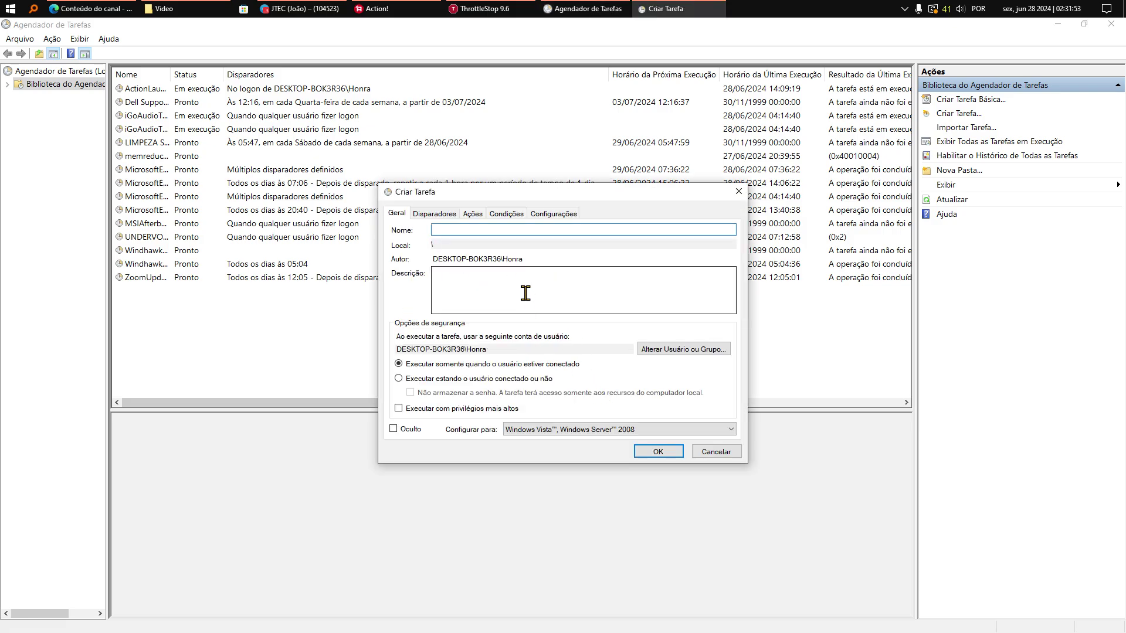
text(UV)
click(451, 409)
click(563, 430)
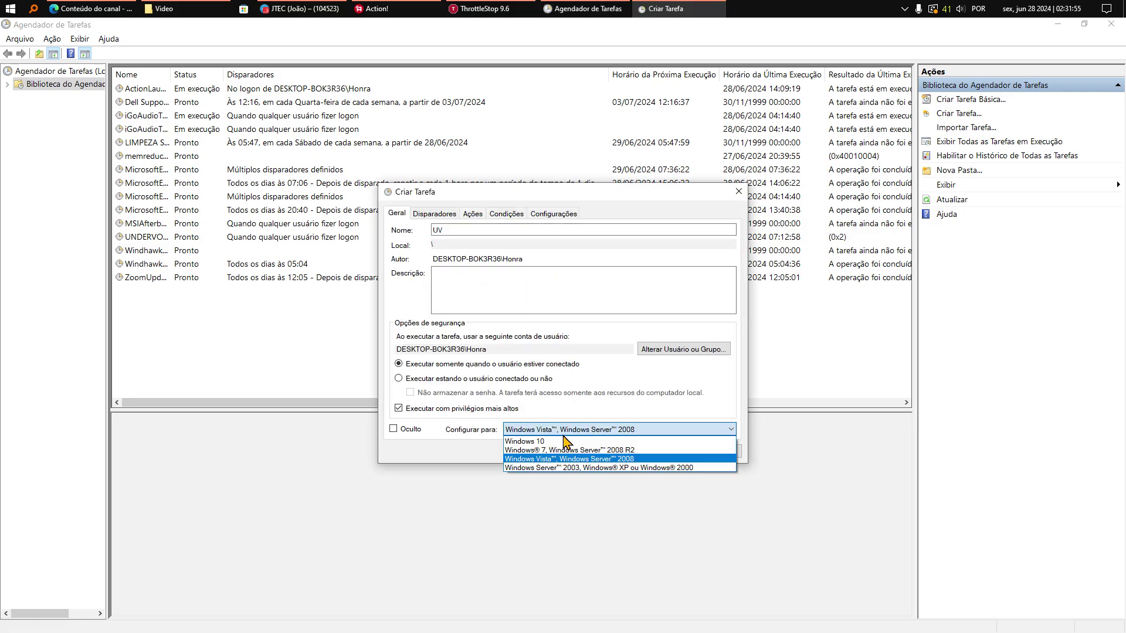
click(564, 441)
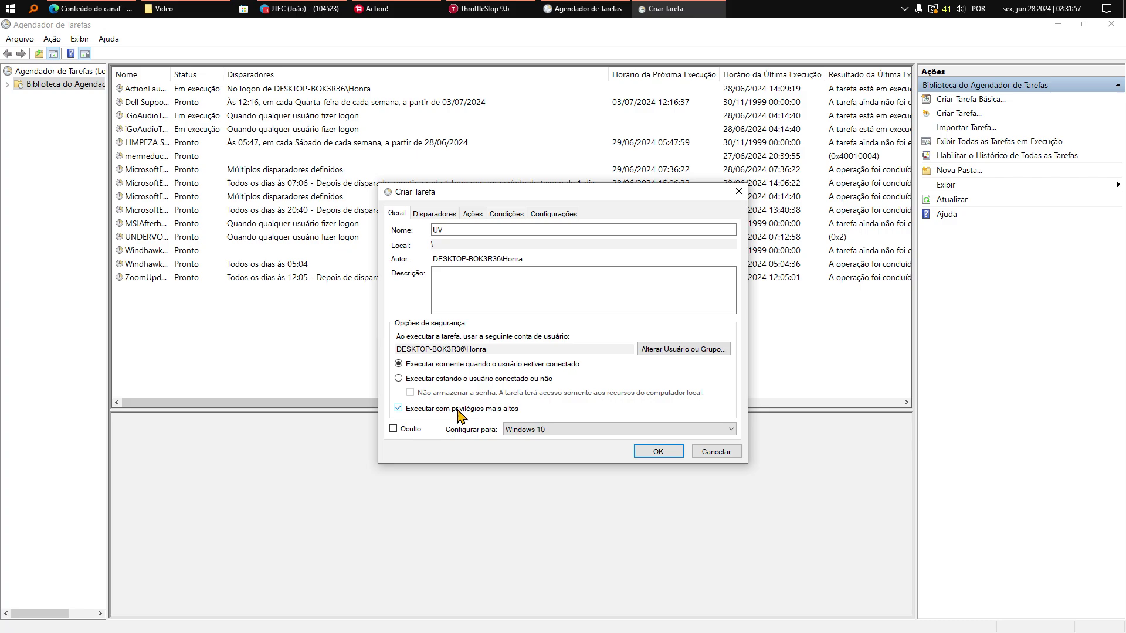
click(658, 452)
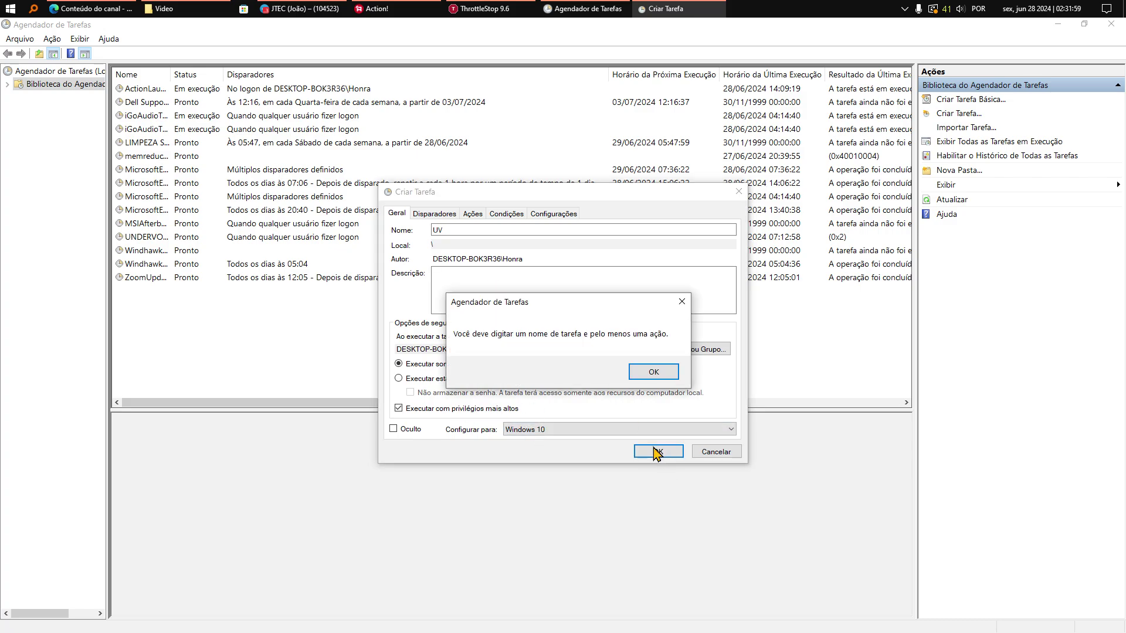
click(651, 371)
- Add an action to the UV task that starts ThrottleStop.exe from the desktop folder Ferarmentas\ThrottleStop_9.6
click(428, 425)
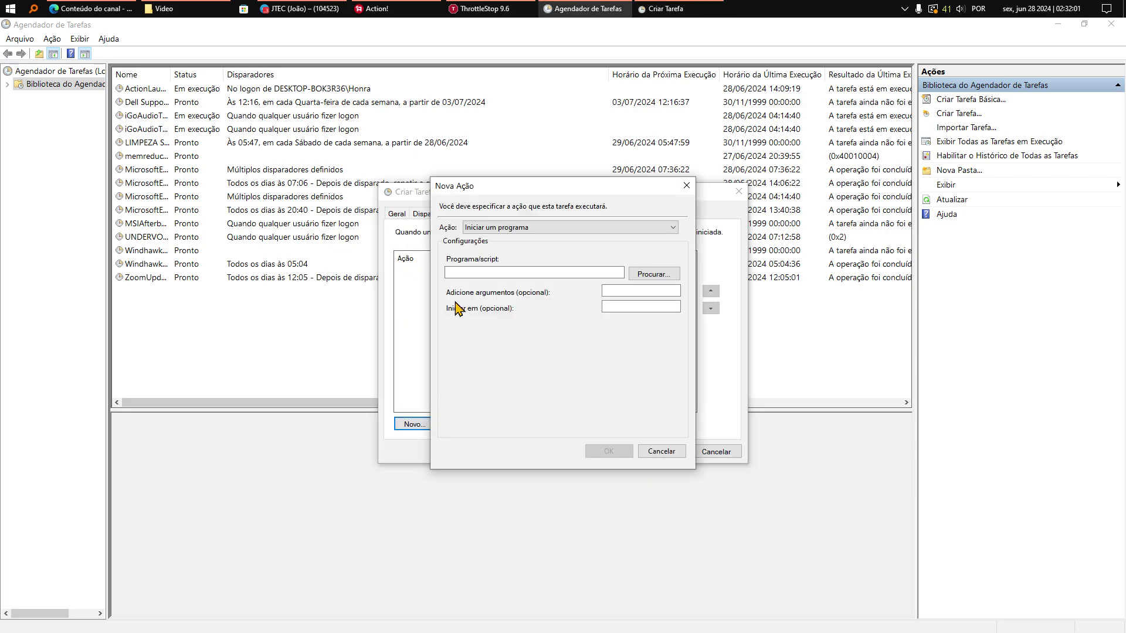
click(655, 274)
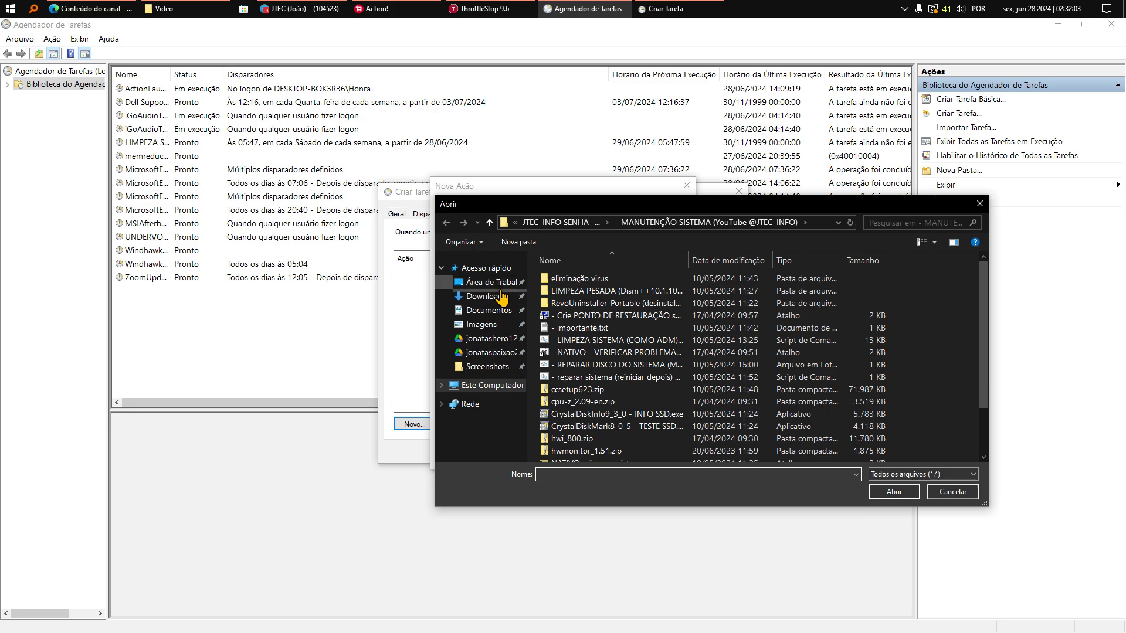
click(491, 282)
double_click(593, 280)
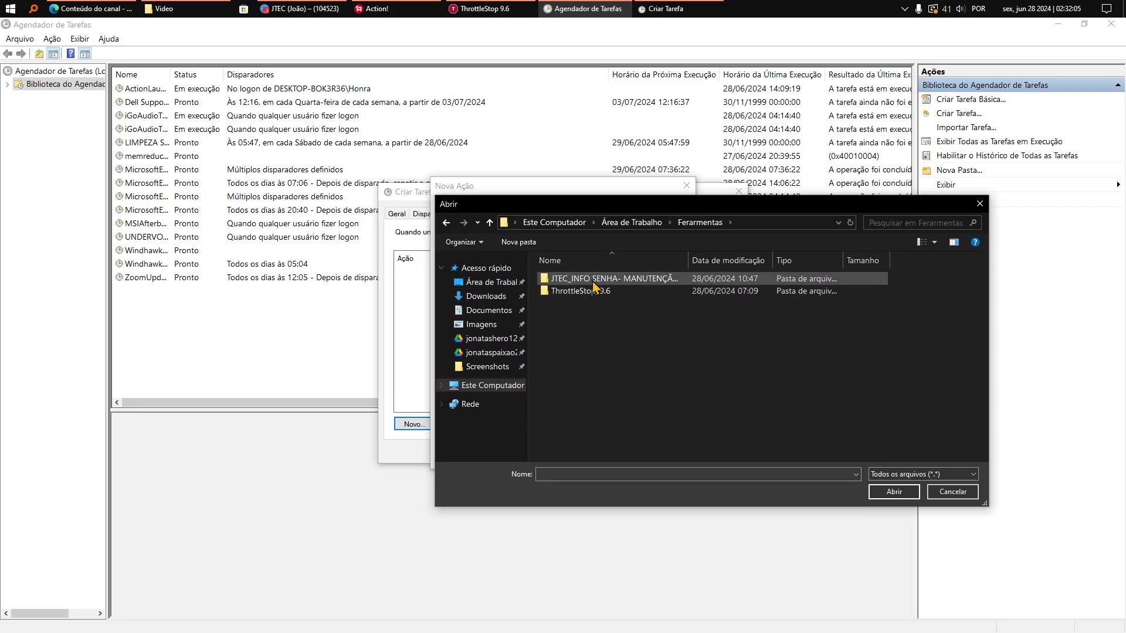
double_click(594, 280)
key(alt+Left)
double_click(580, 292)
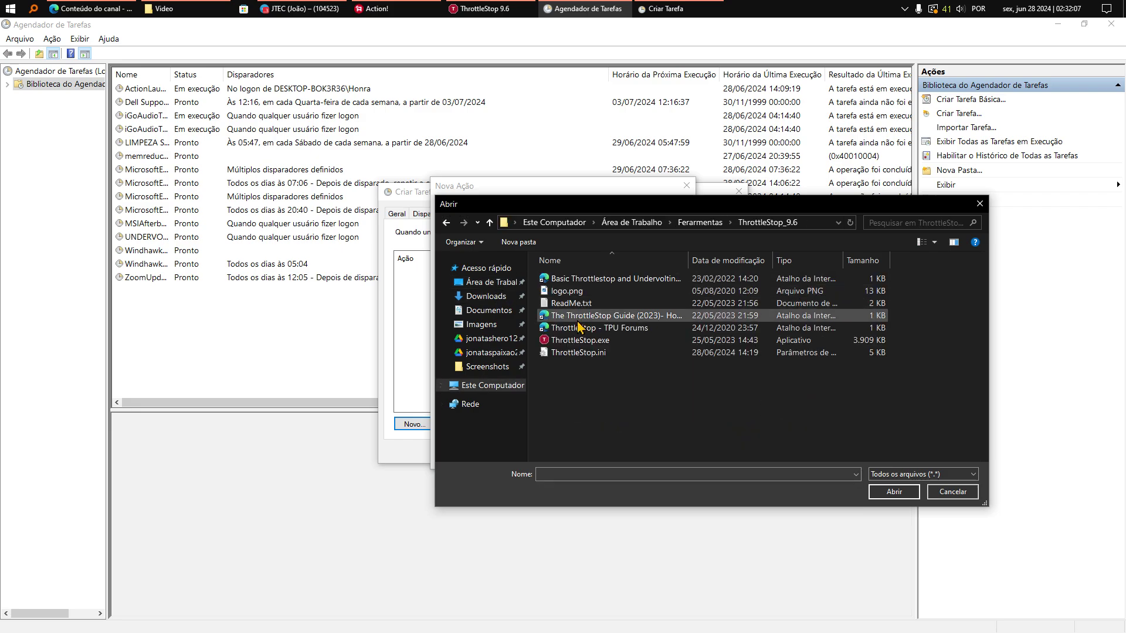
click(579, 340)
double_click(611, 341)
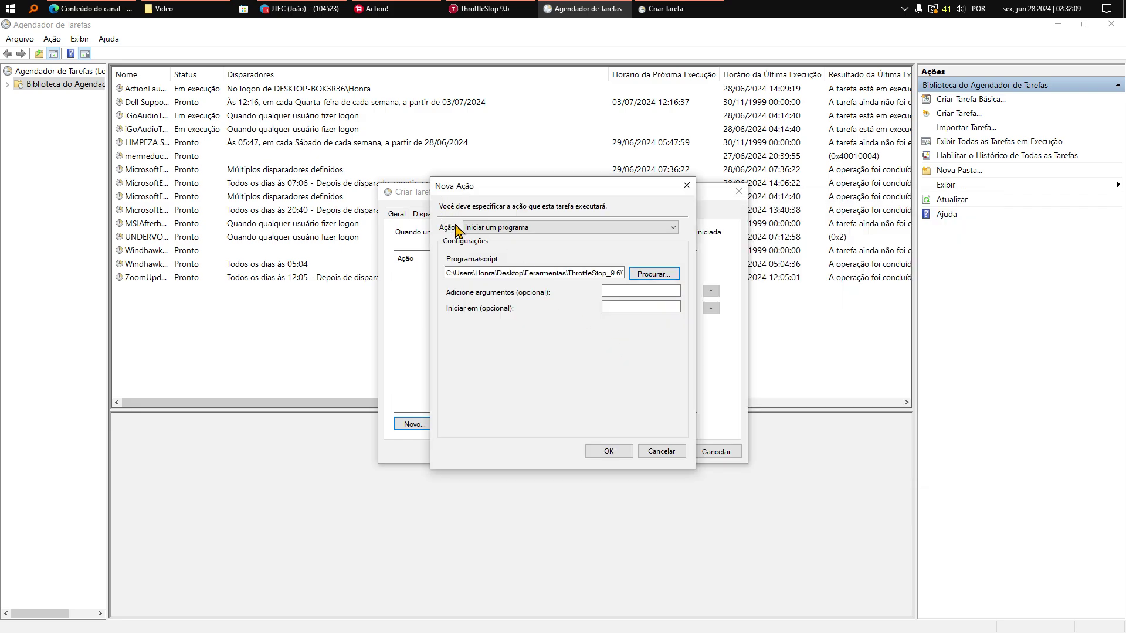
click(610, 452)
- Add a trigger to the UV task that starts it at logon (Ao fazer logon) of any user
click(436, 216)
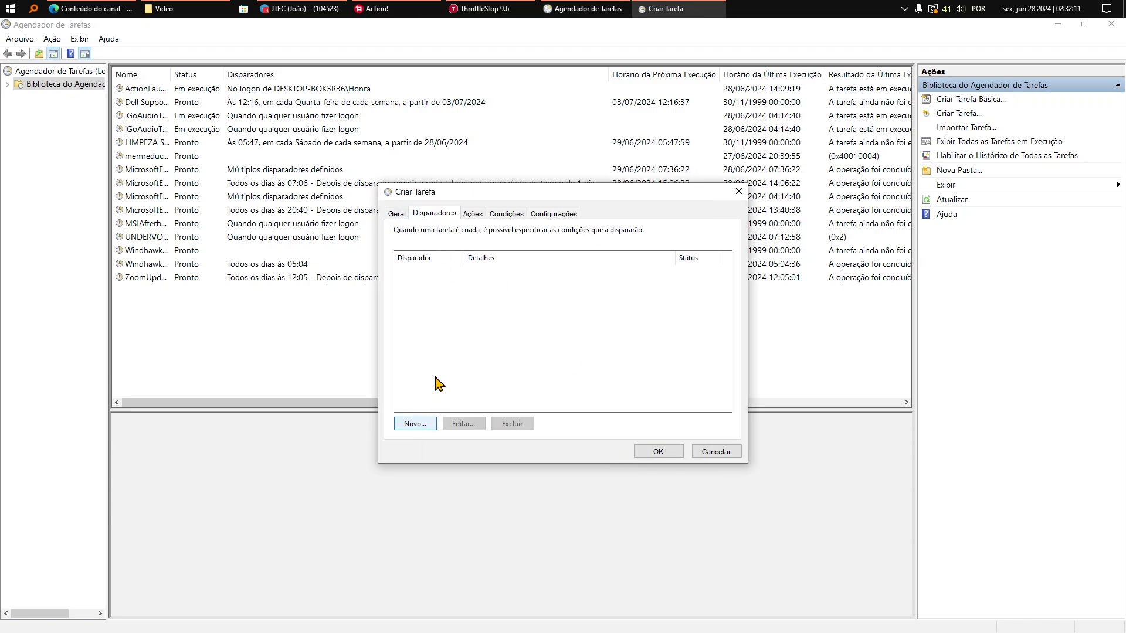
key(alt+n)
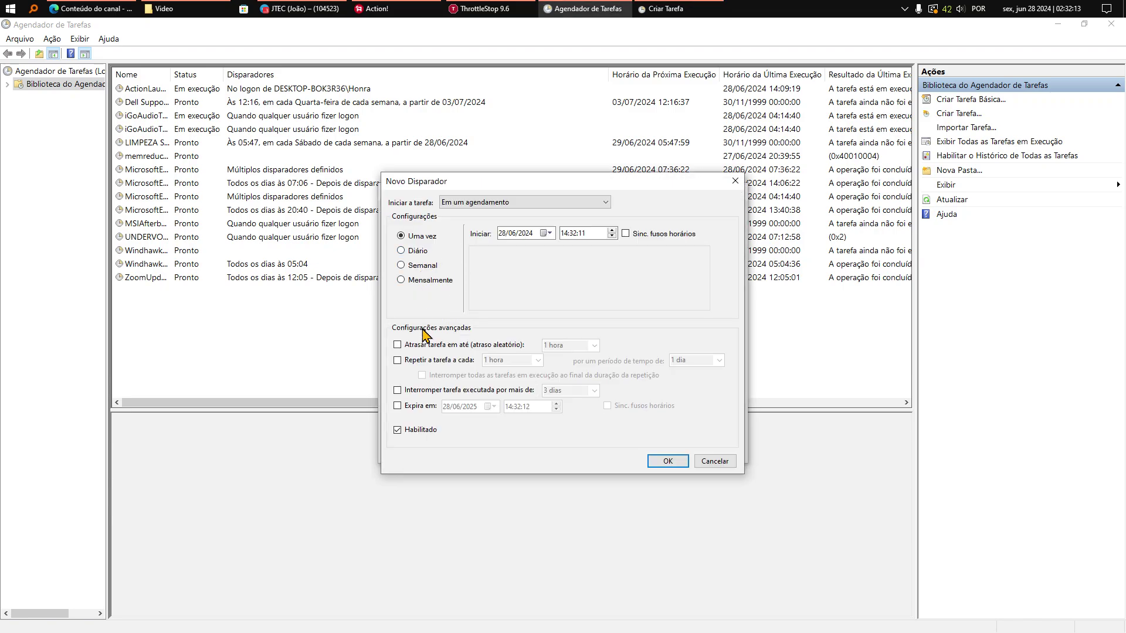
click(474, 202)
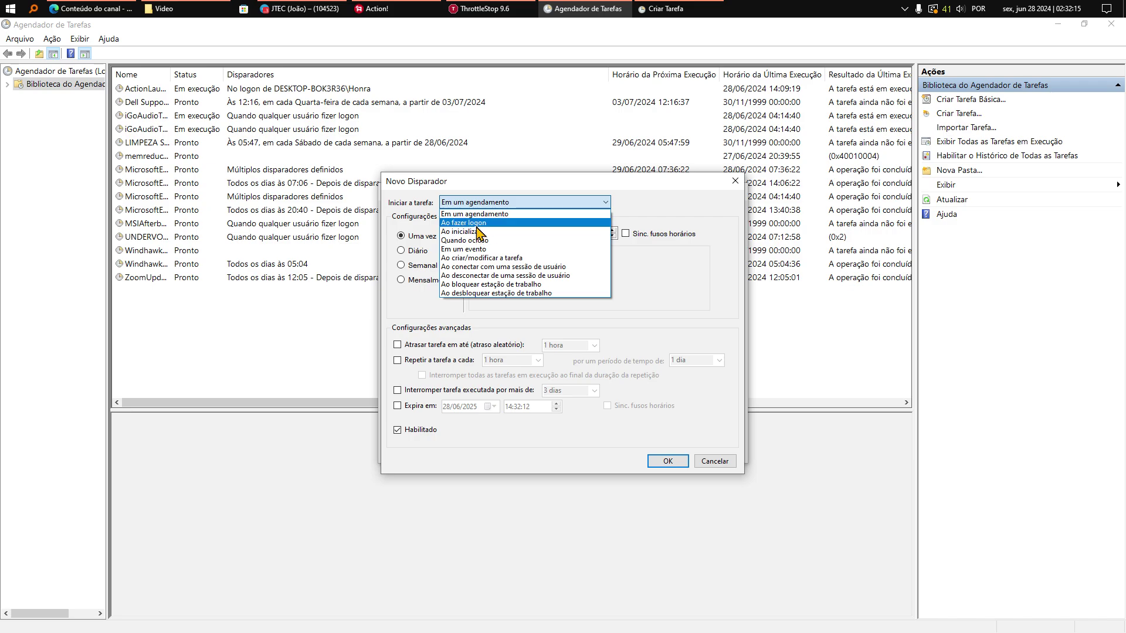
click(470, 219)
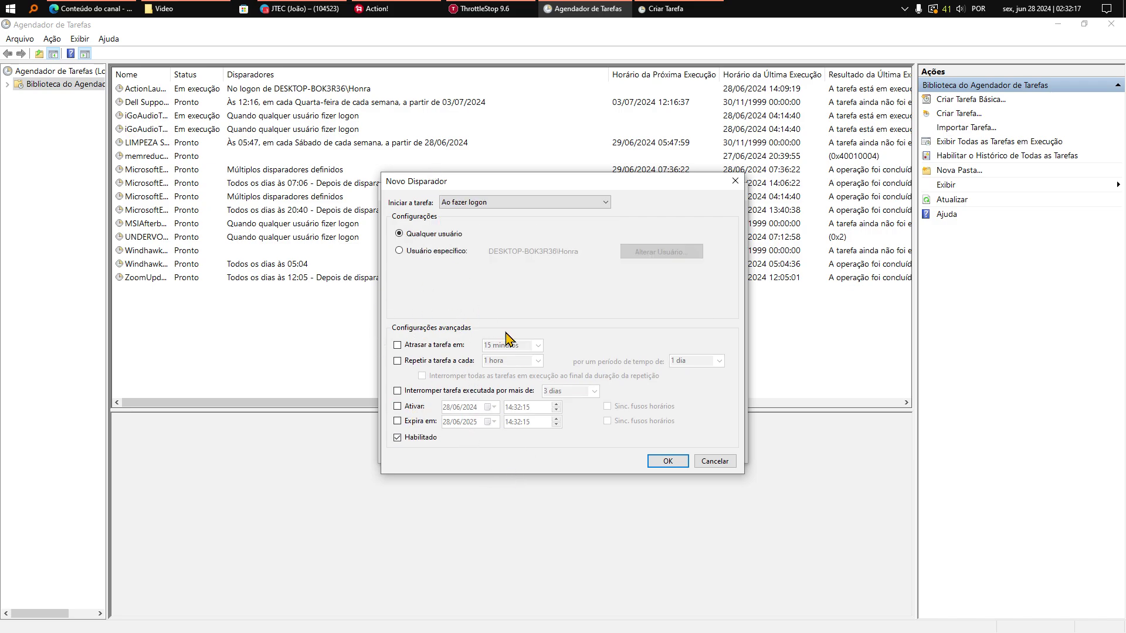
click(659, 459)
- Disable the UV task's condition requiring AC power and leave its idle start condition off
click(507, 214)
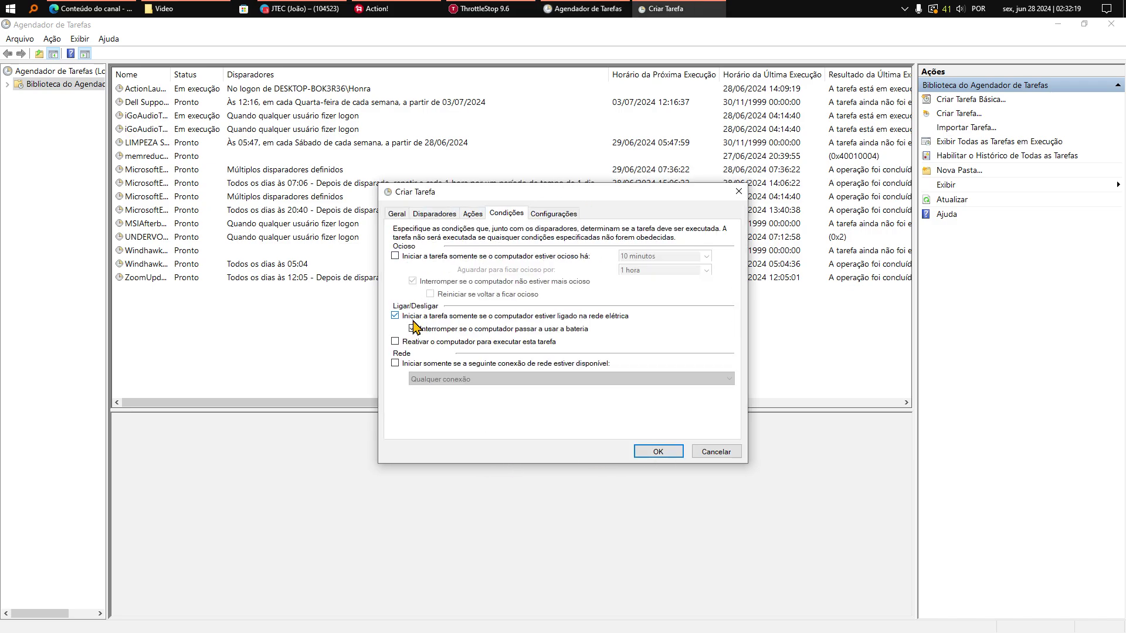
click(405, 256)
click(413, 281)
click(408, 315)
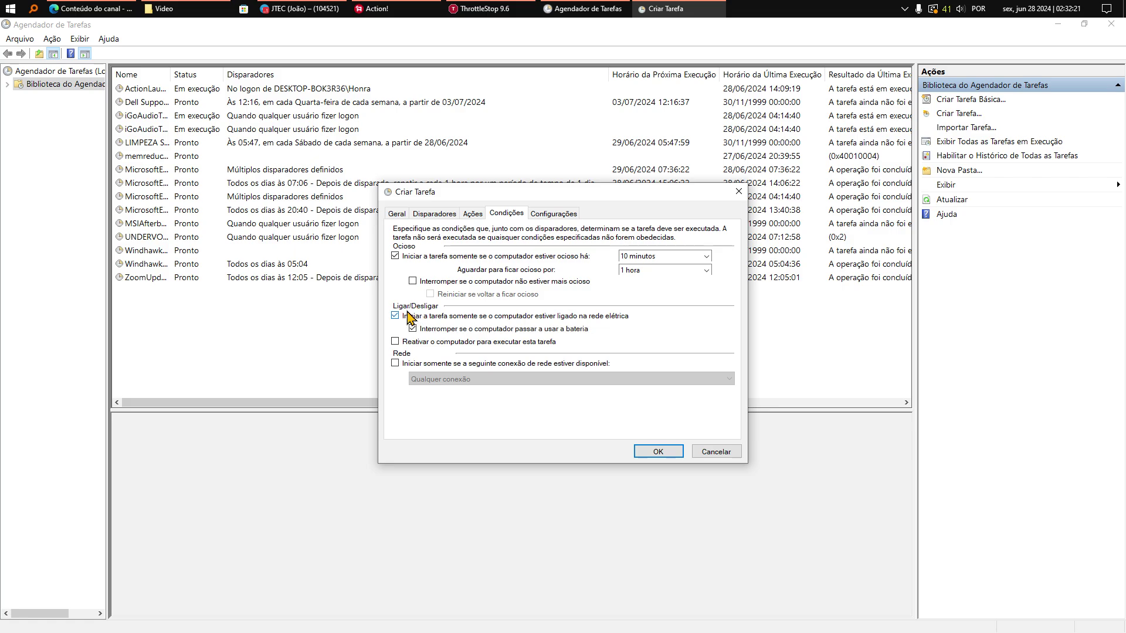
click(405, 316)
click(406, 317)
click(413, 318)
click(401, 258)
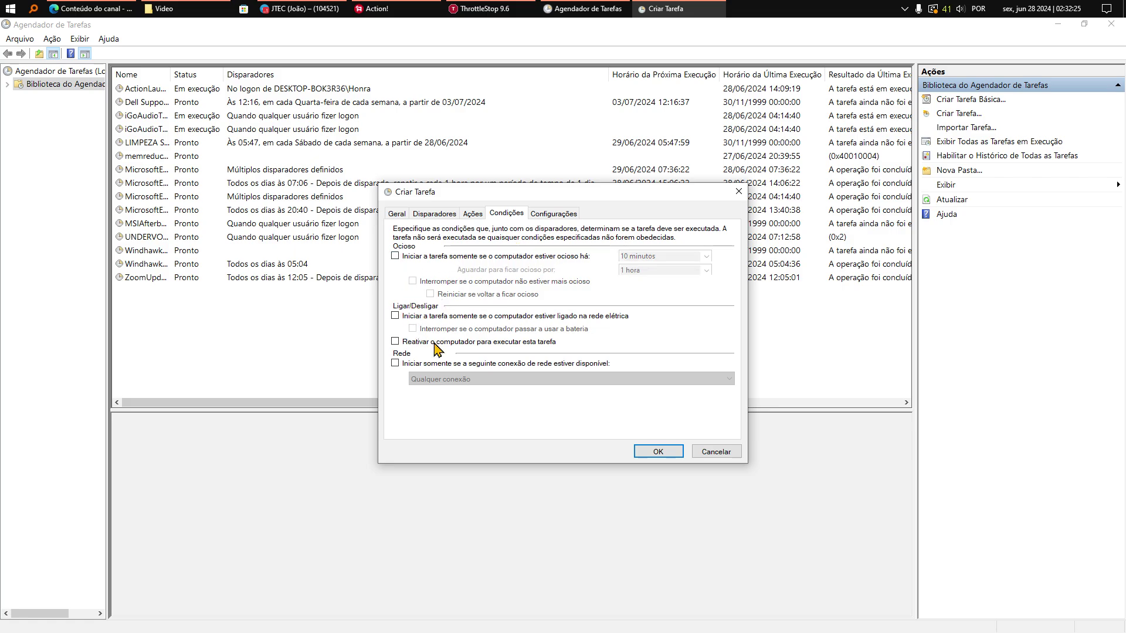
- Set the UV task to run after a missed start and restart on failure every 1 minute, with the run-time limit and forced stop disabled
click(543, 214)
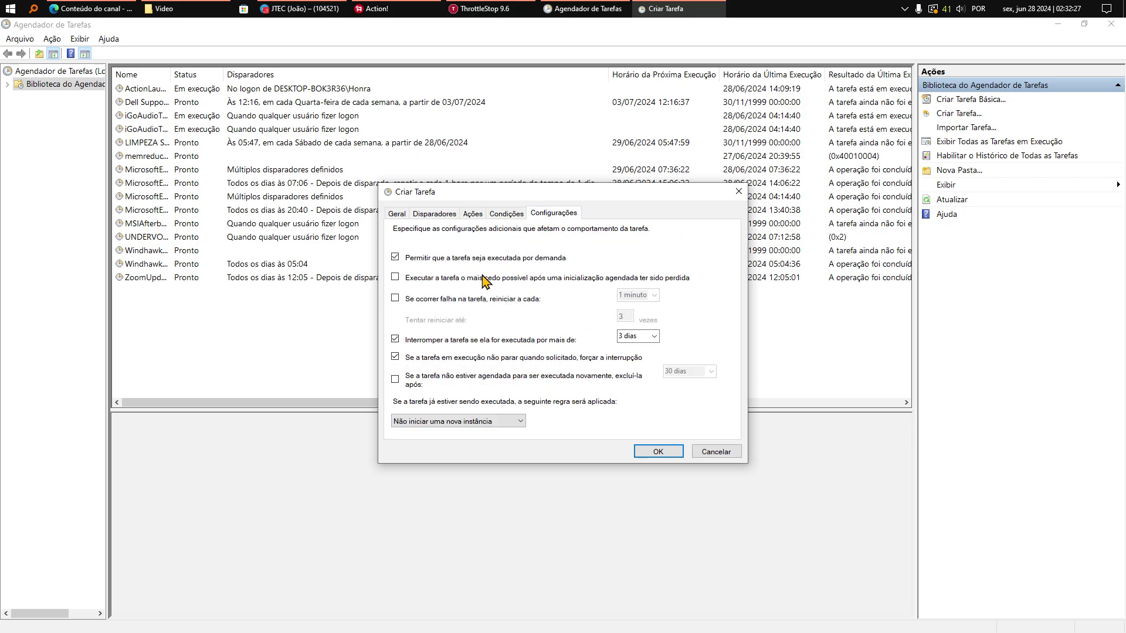
click(396, 298)
click(396, 277)
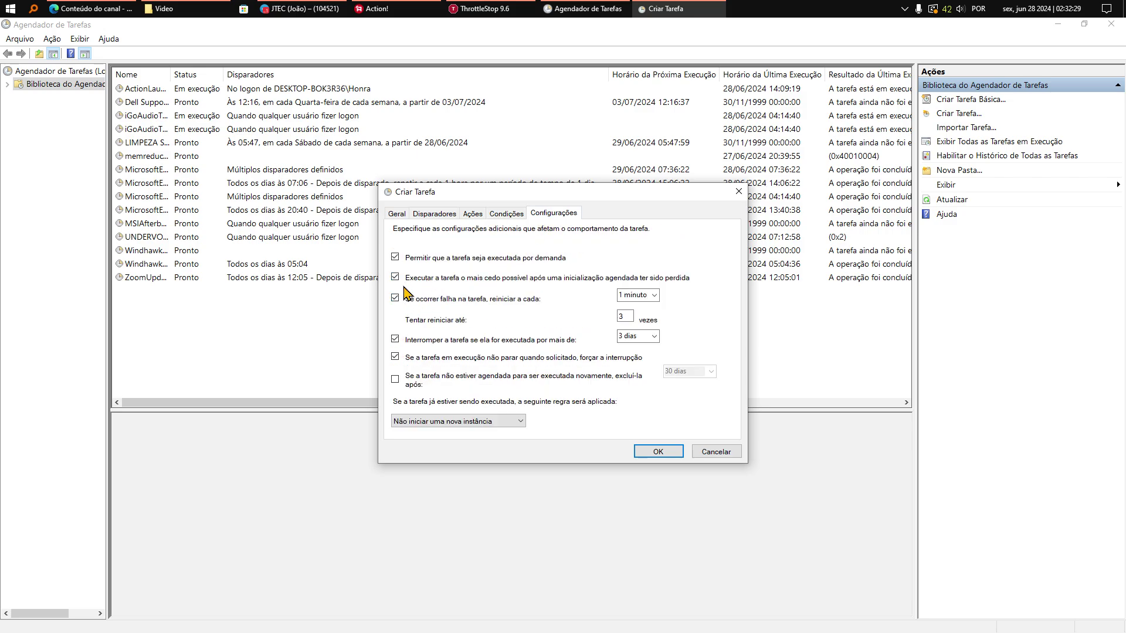
click(397, 281)
click(396, 280)
click(395, 339)
click(395, 356)
click(394, 379)
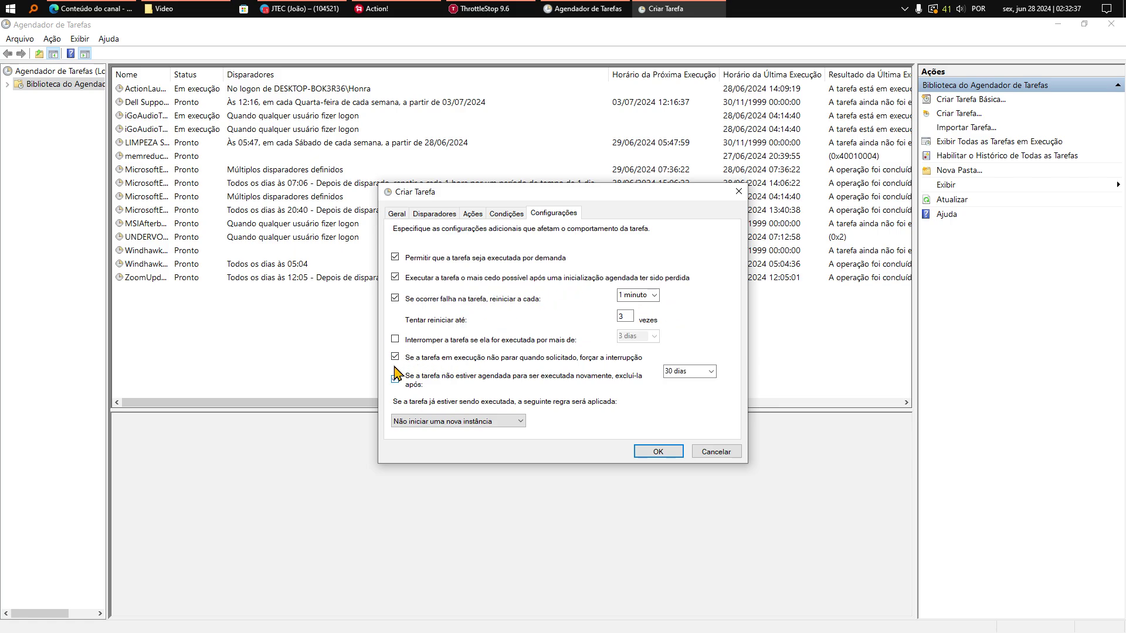
click(395, 379)
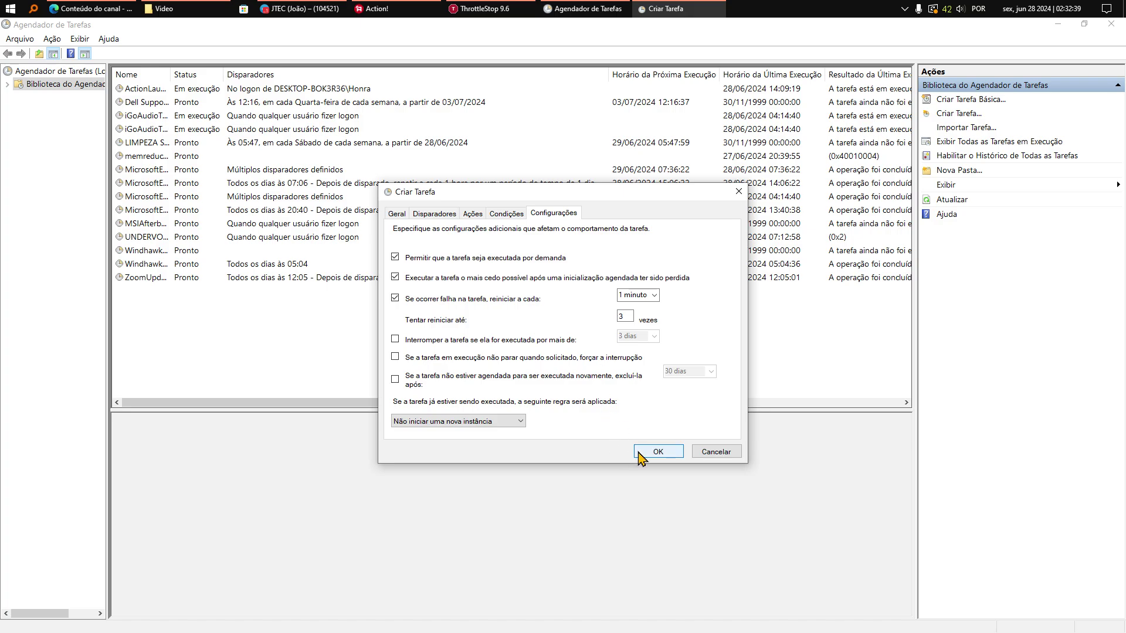
- Review the UV task's actions, conditions and settings, and cancel creating the task
click(425, 214)
click(406, 216)
click(472, 214)
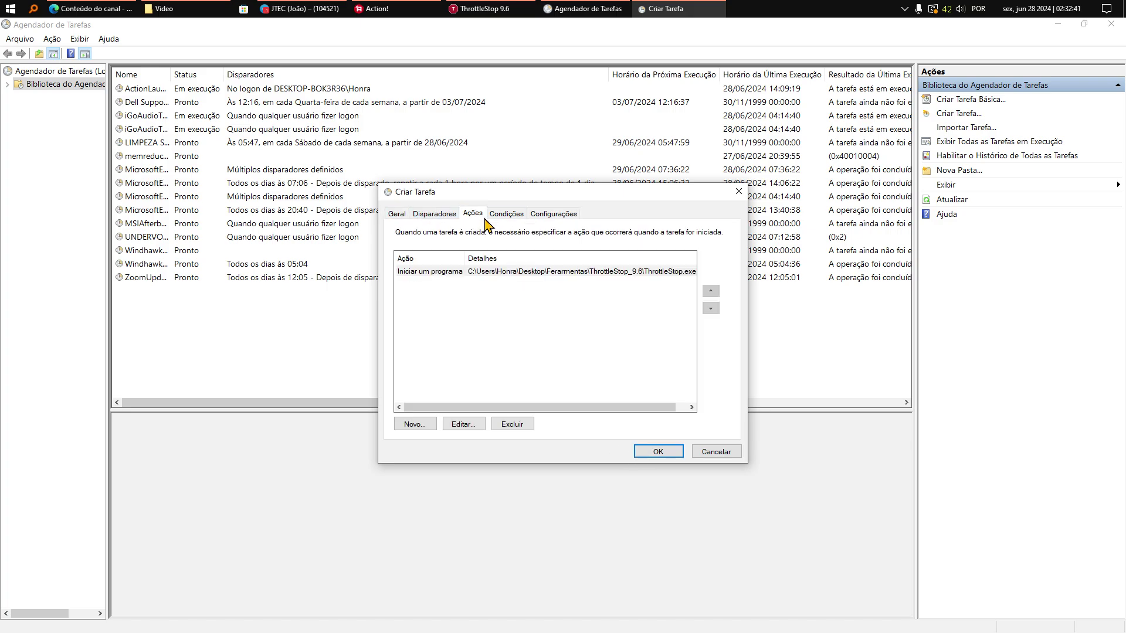
click(506, 214)
click(554, 213)
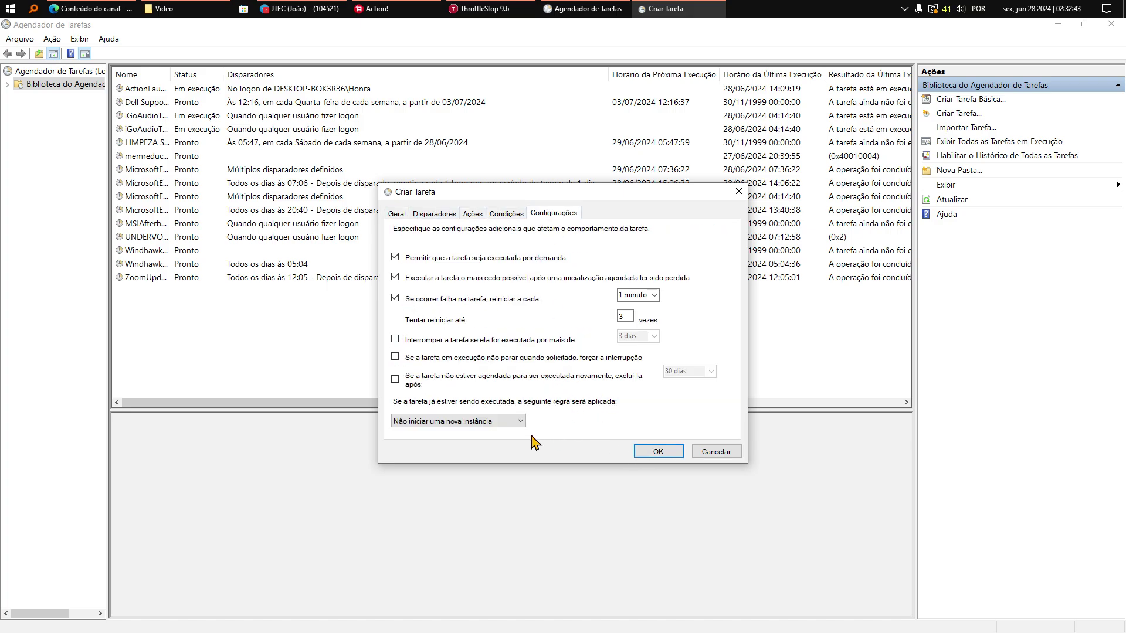
click(716, 452)
- Fit the name column to the full task names, view the existing UNDERVOLT task and close the Task Scheduler
double_click(170, 75)
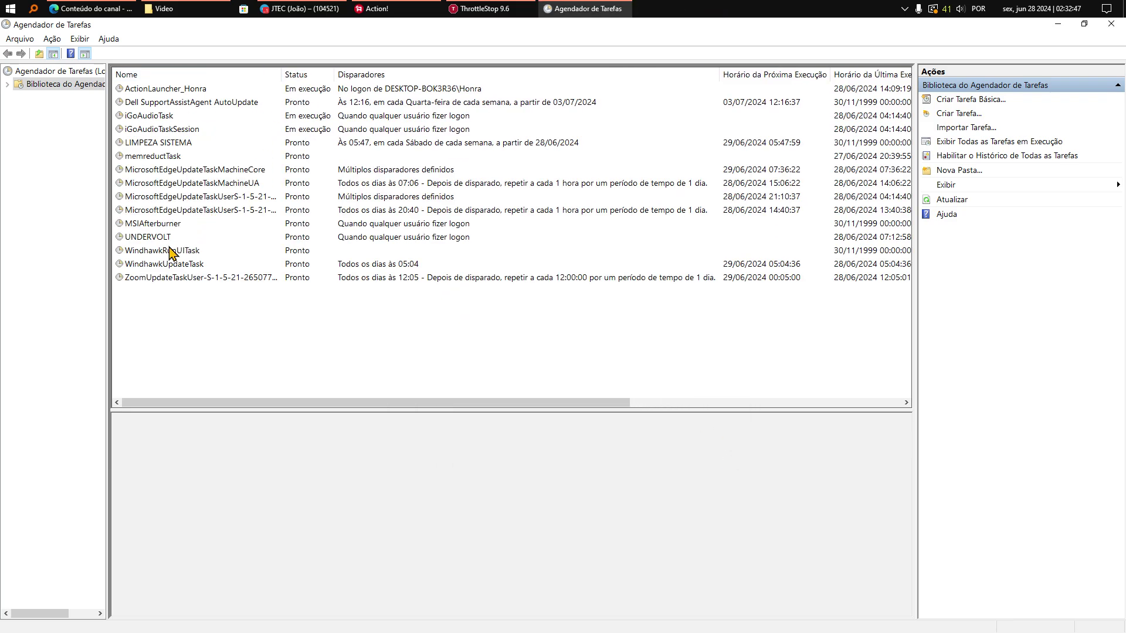
click(235, 242)
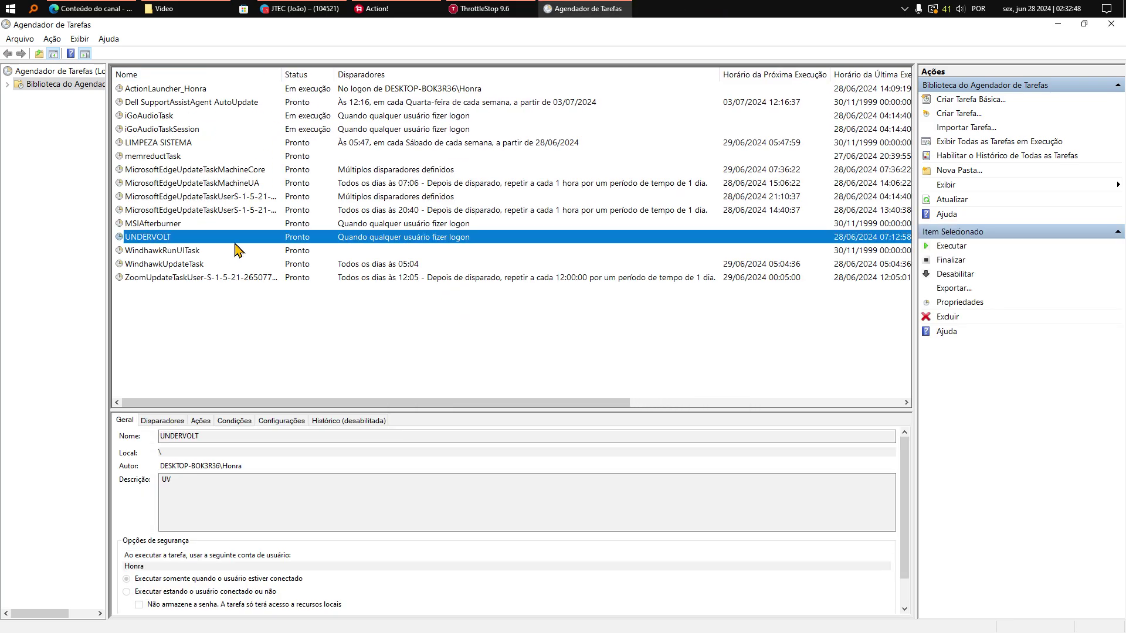
click(1111, 25)
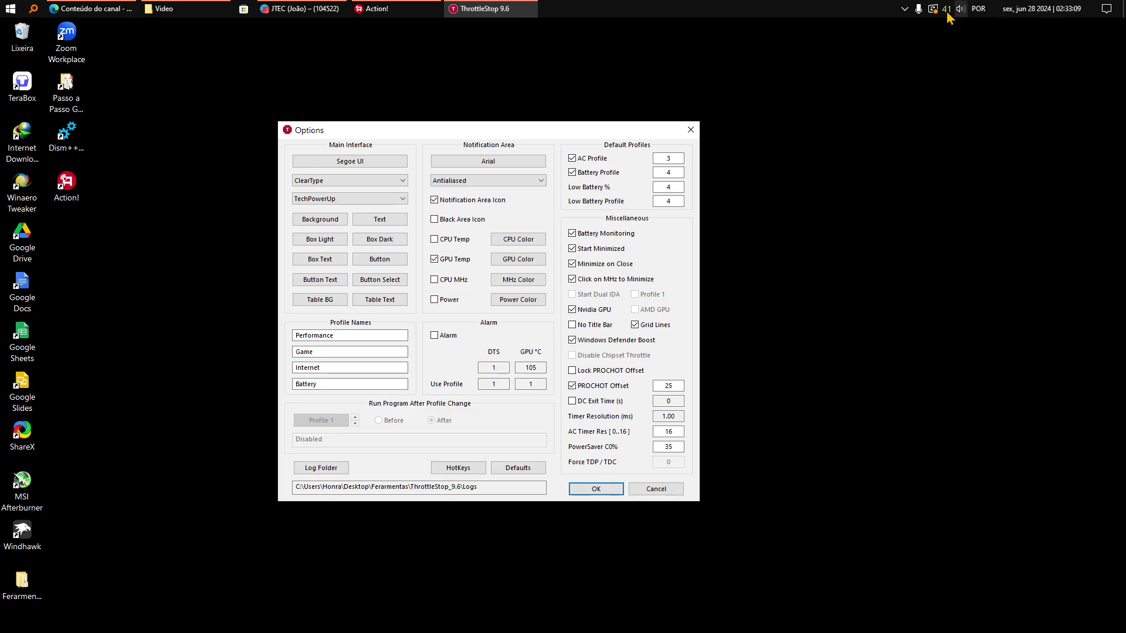
- View the Windows battery status and return to ThrottleStop's default AC and battery profile options
click(904, 9)
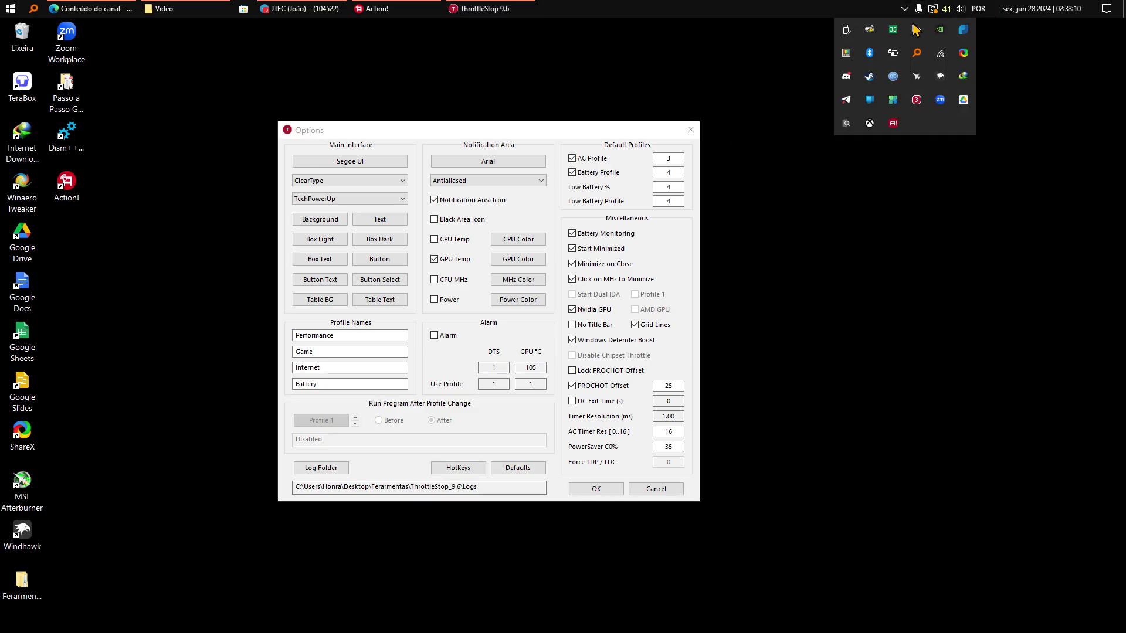
click(892, 55)
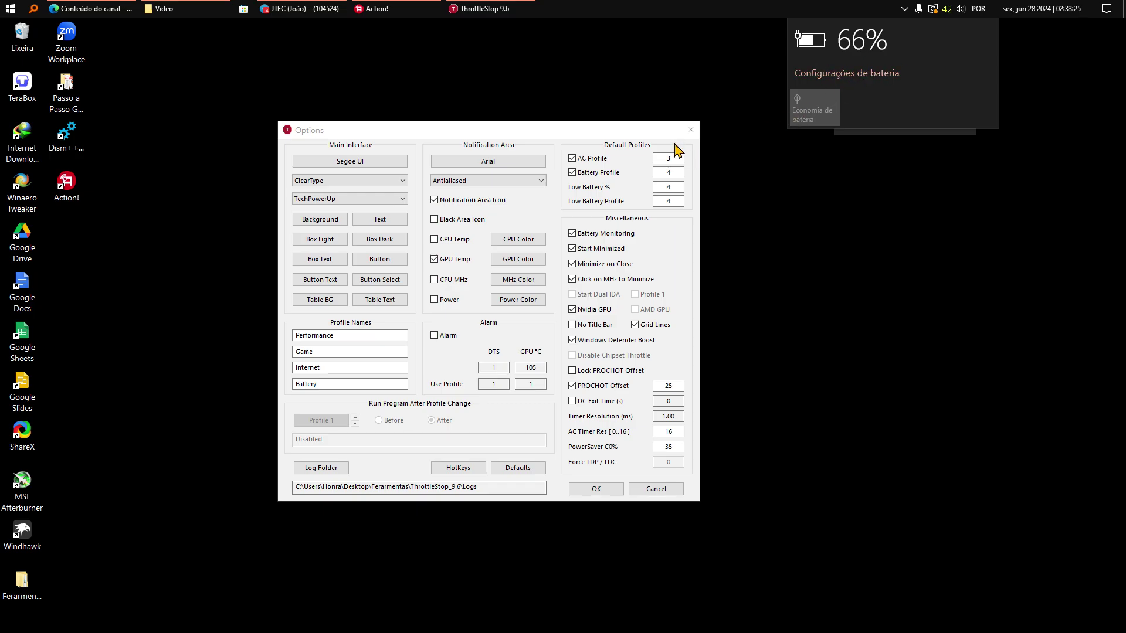
click(674, 156)
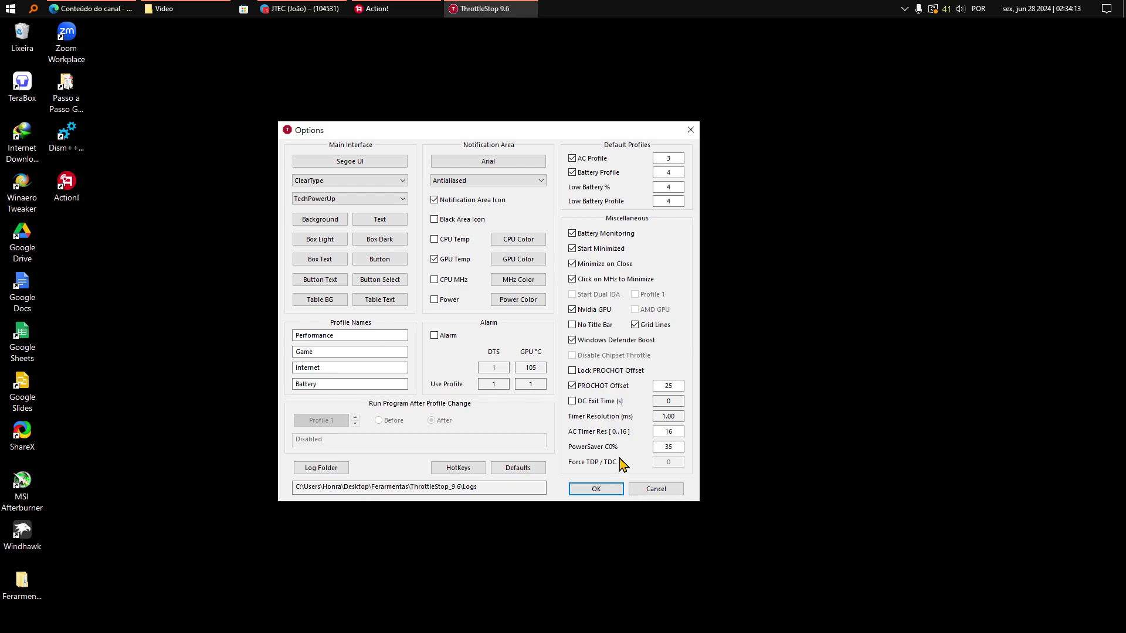
- Accept ThrottleStop's options and close its main window
click(594, 490)
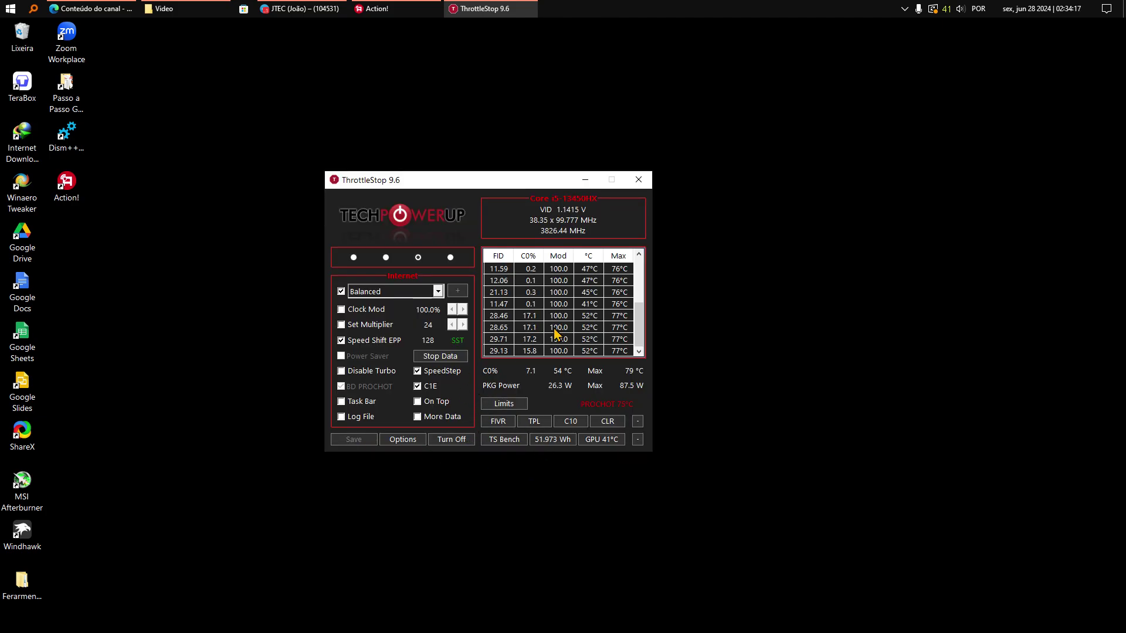
click(638, 180)
- Delete the incoming e-mail from its desktop notification
click(904, 8)
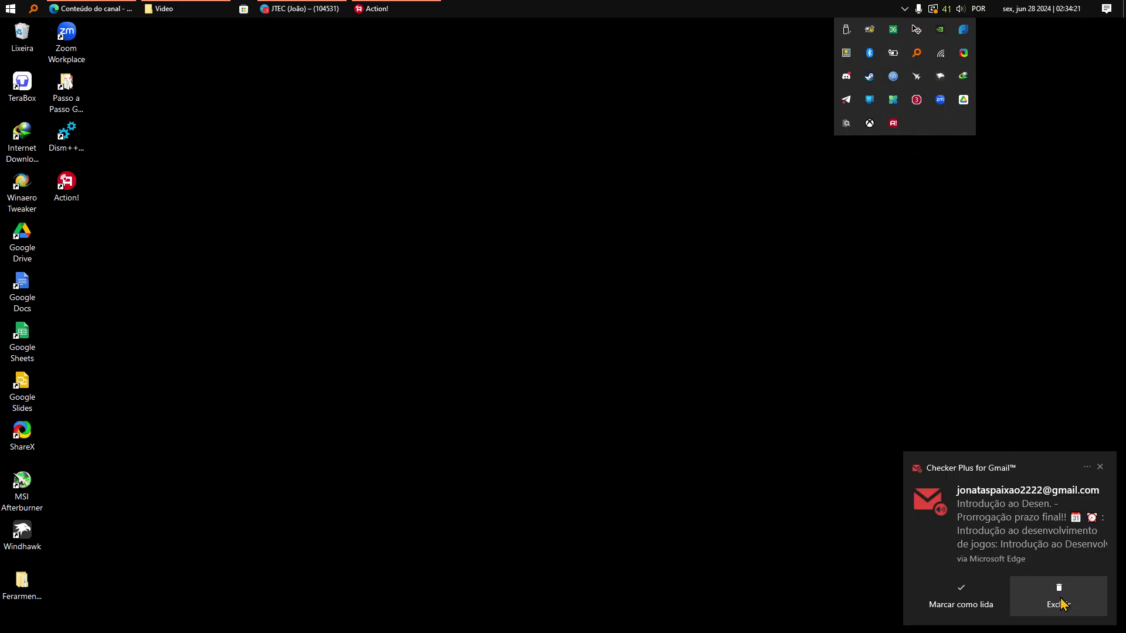
click(1062, 604)
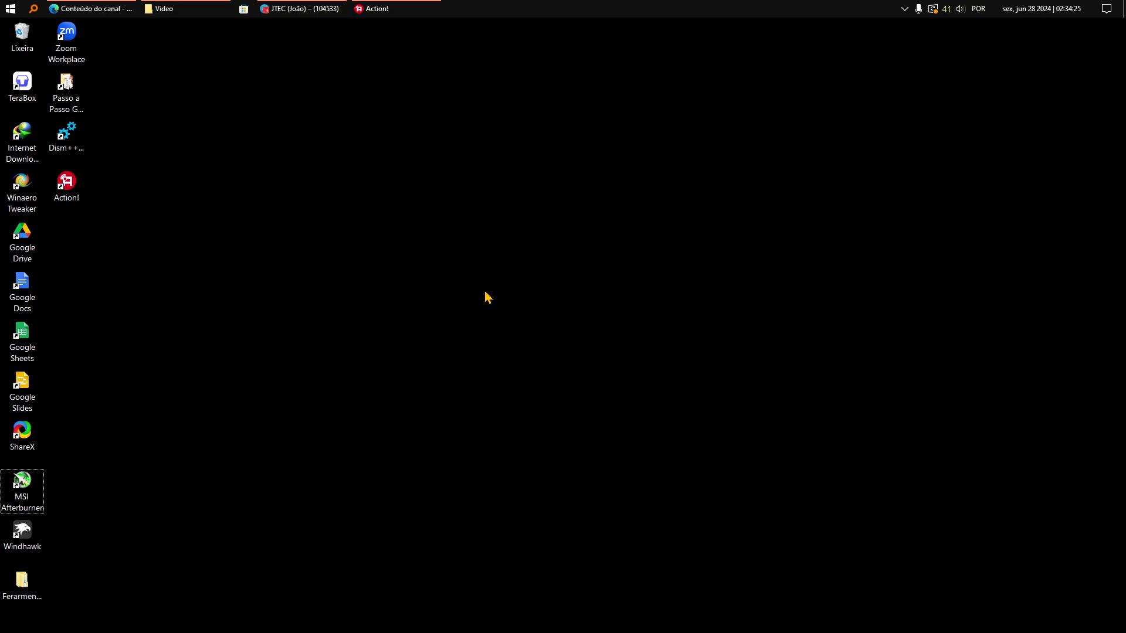
- Check the Windows battery status and power mode, and look over the hidden notification area icons
click(904, 8)
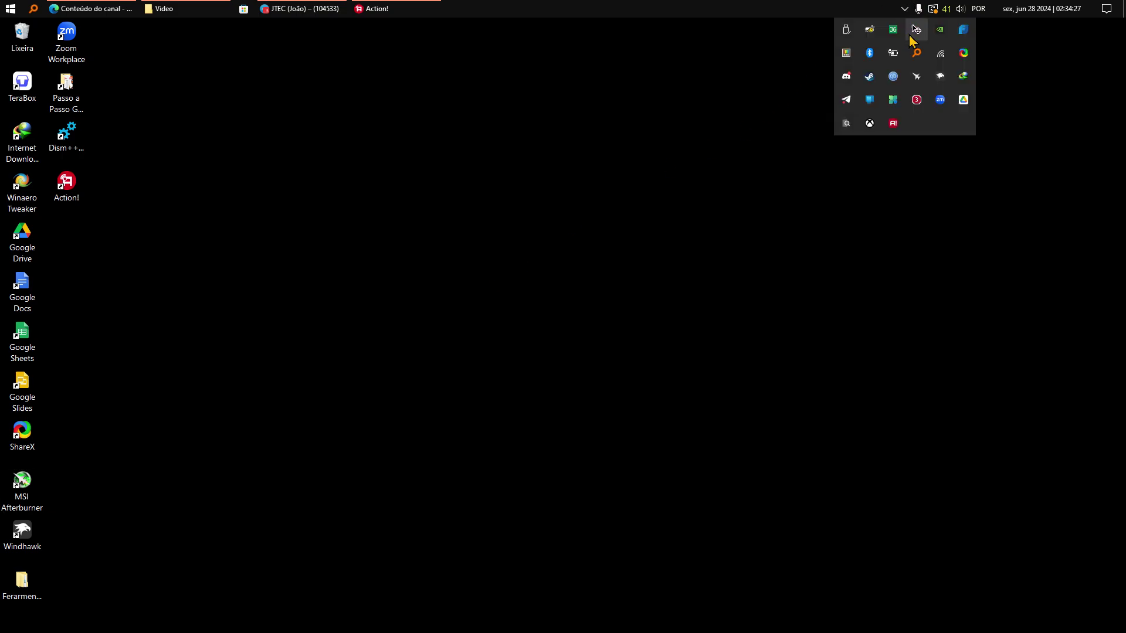
click(902, 56)
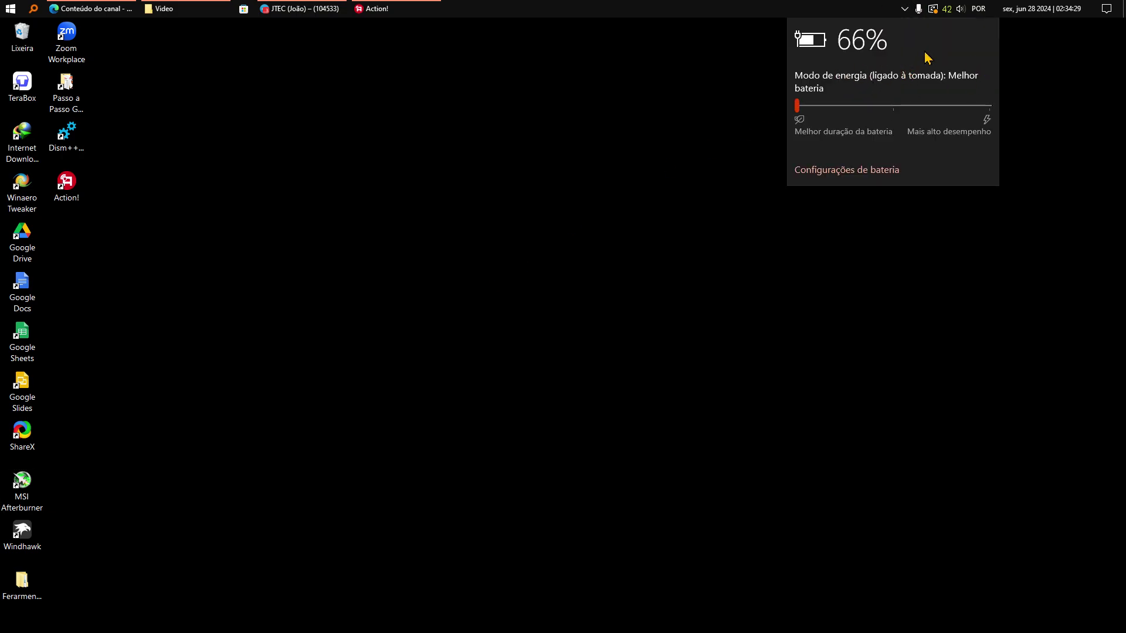
key(Escape)
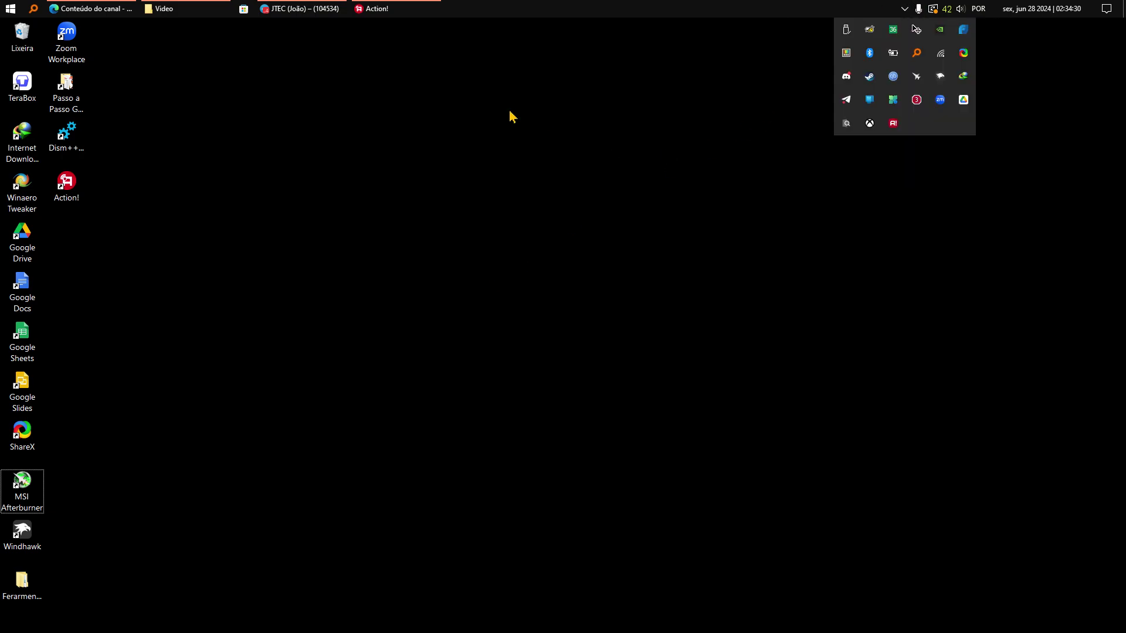
click(893, 53)
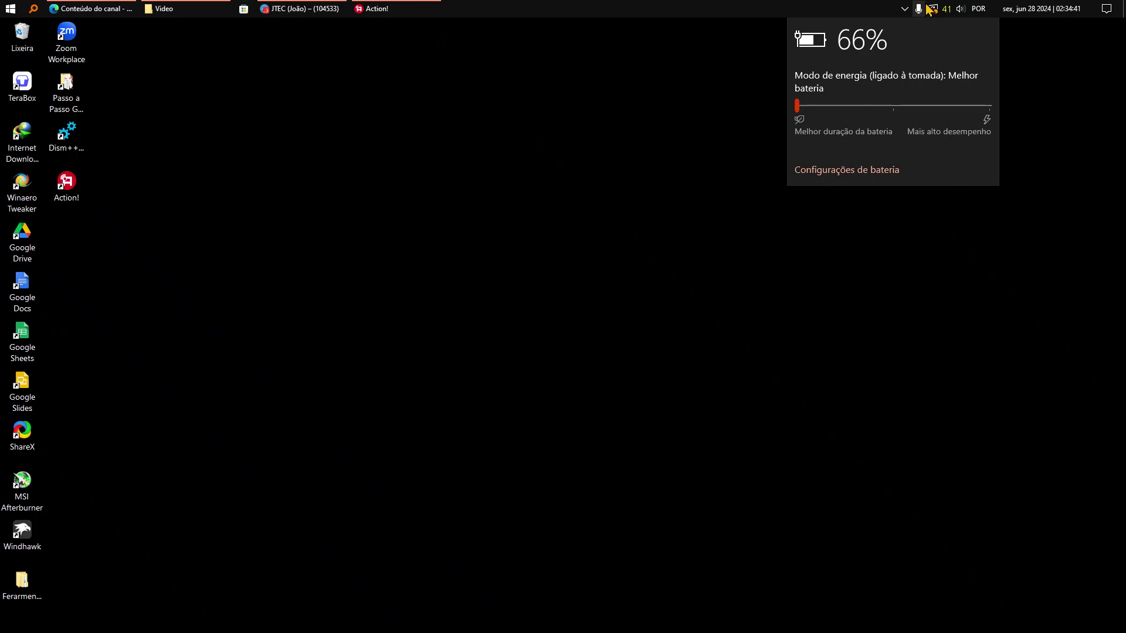
click(905, 9)
click(633, 358)
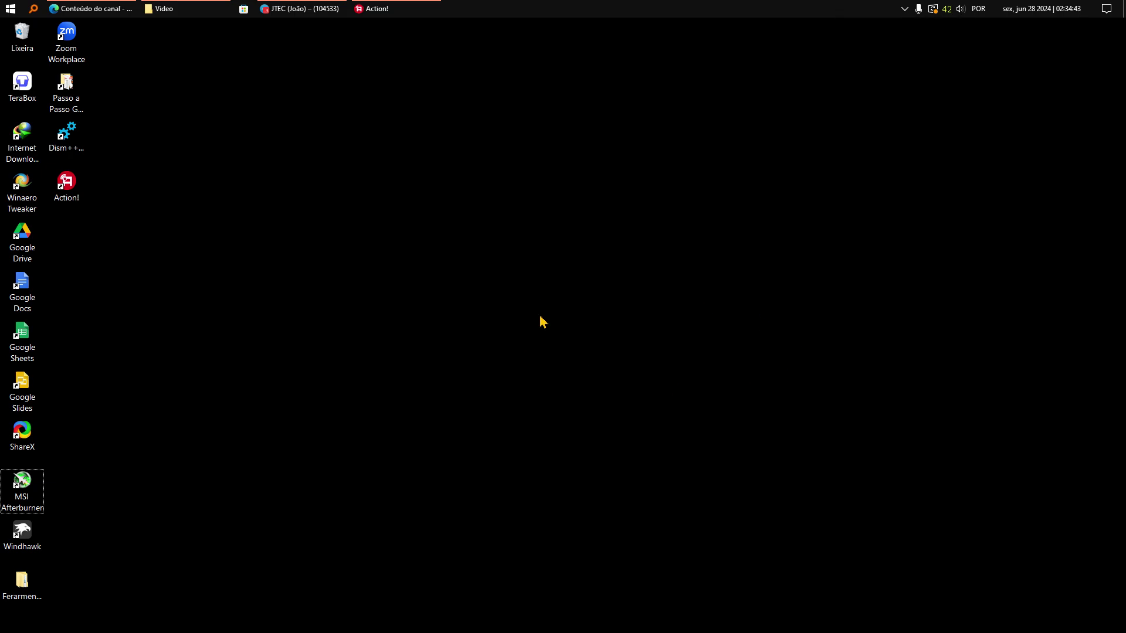
click(904, 10)
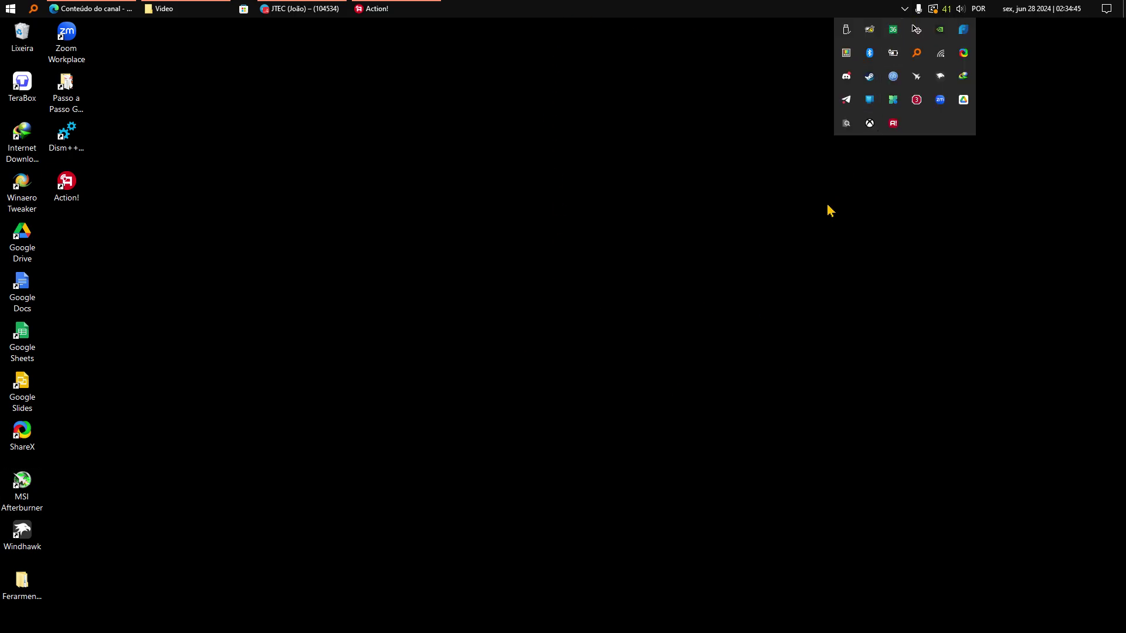
click(802, 277)
key(super)
text(cpu)
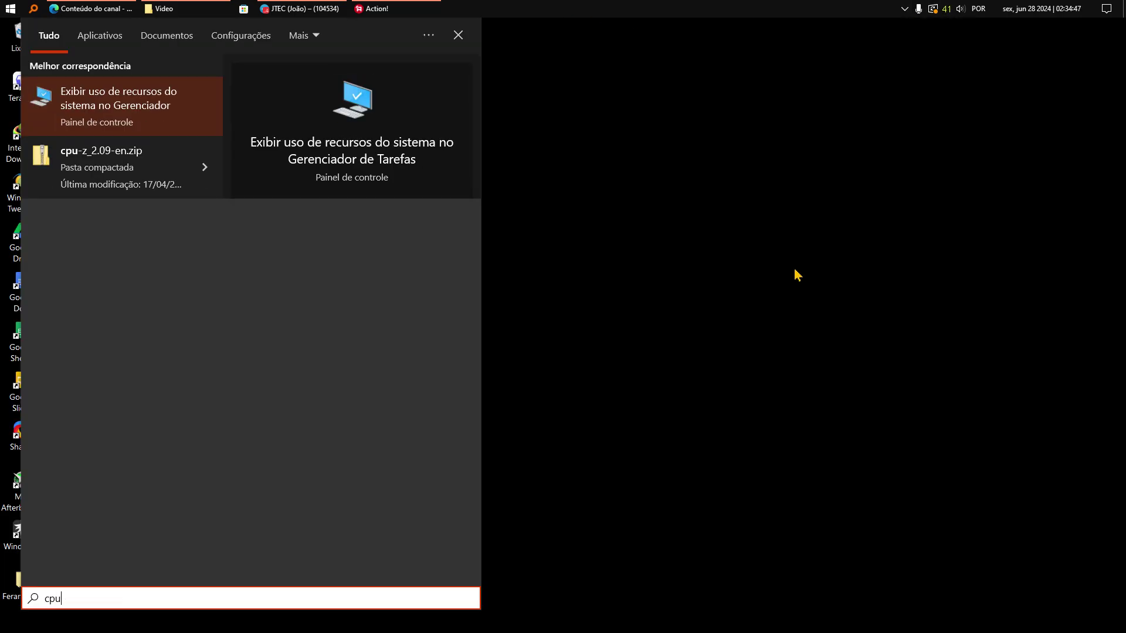
key(alt+space)
text(cpuz)
key(BackSpace)
key(BackSpace)
key(BackSpace)
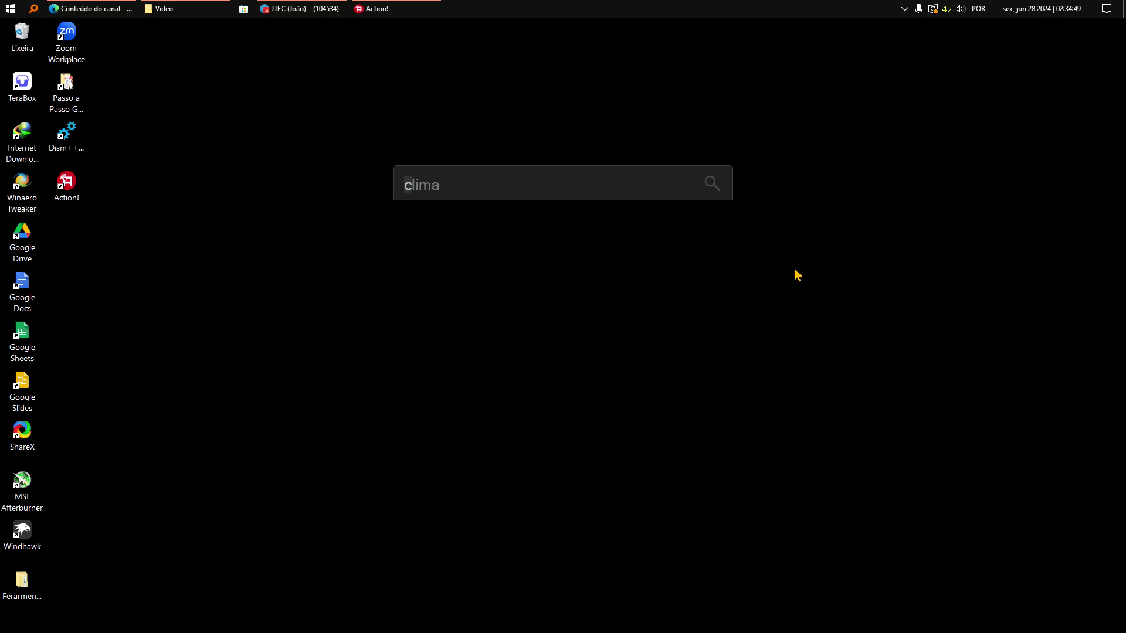
key(BackSpace)
- Open the Windows Task Manager (Gerenciador de Tarefas) maximized and display its CPU performance graphs
right_click(480, 9)
click(530, 228)
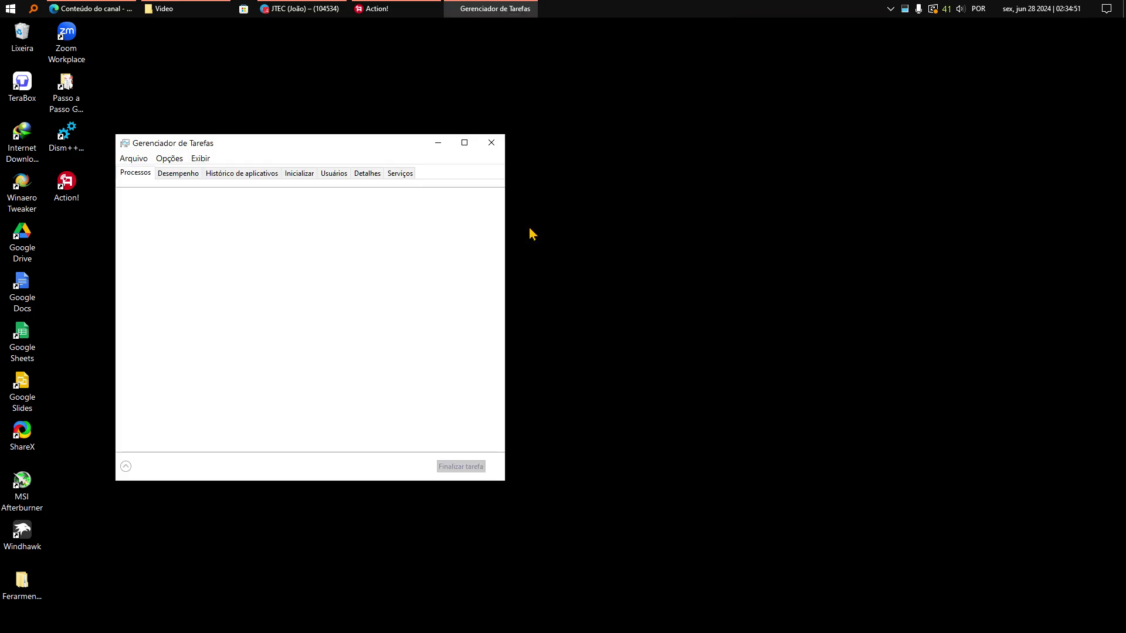
double_click(445, 145)
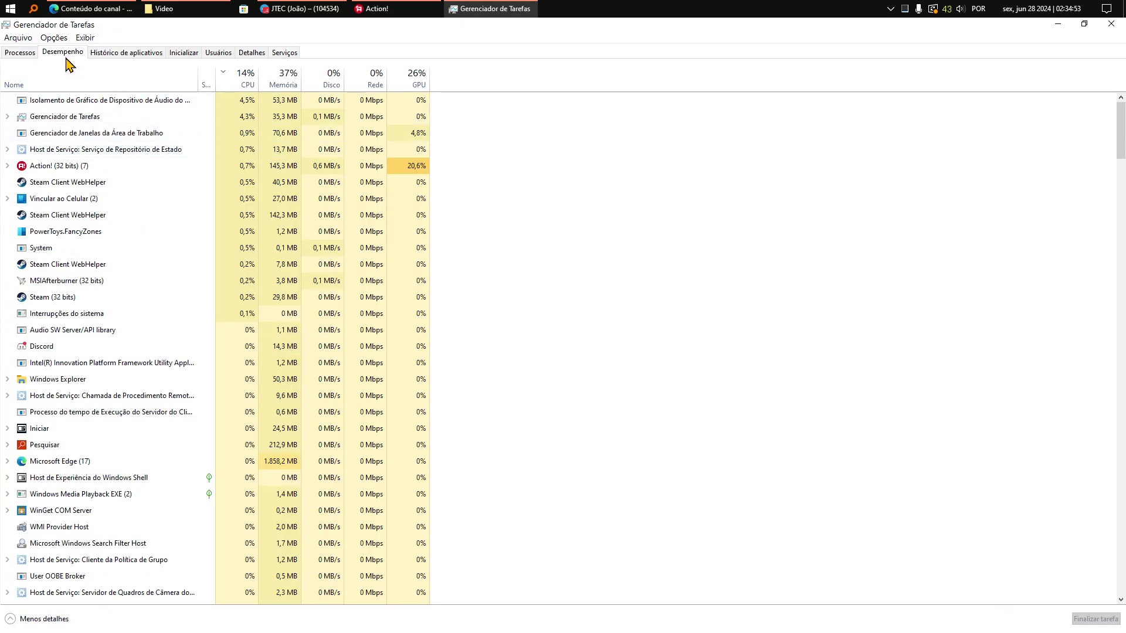
click(65, 54)
double_click(64, 82)
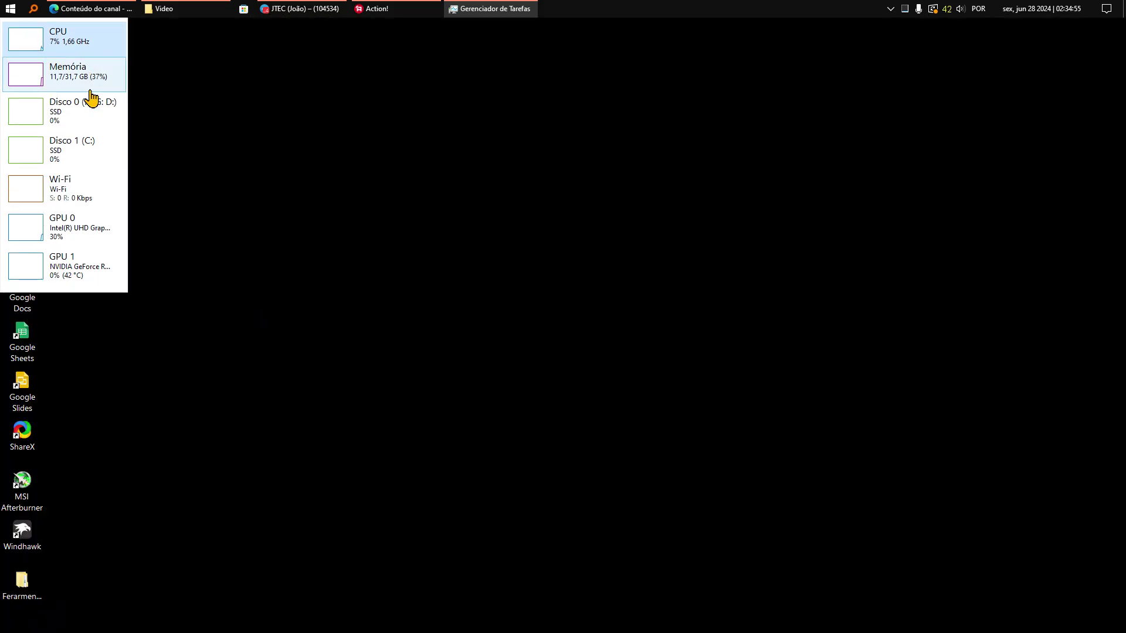
double_click(90, 63)
click(126, 52)
click(61, 52)
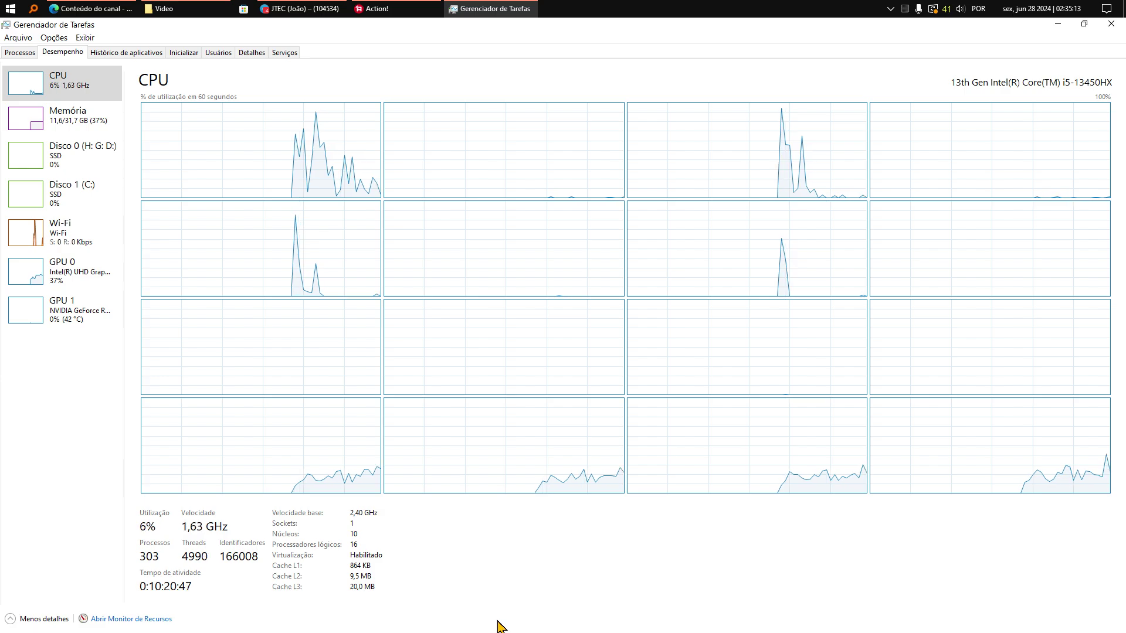
- Switch to MSI Afterburner from the hidden notification area icons and reposition its window over the CPU graphs
click(891, 8)
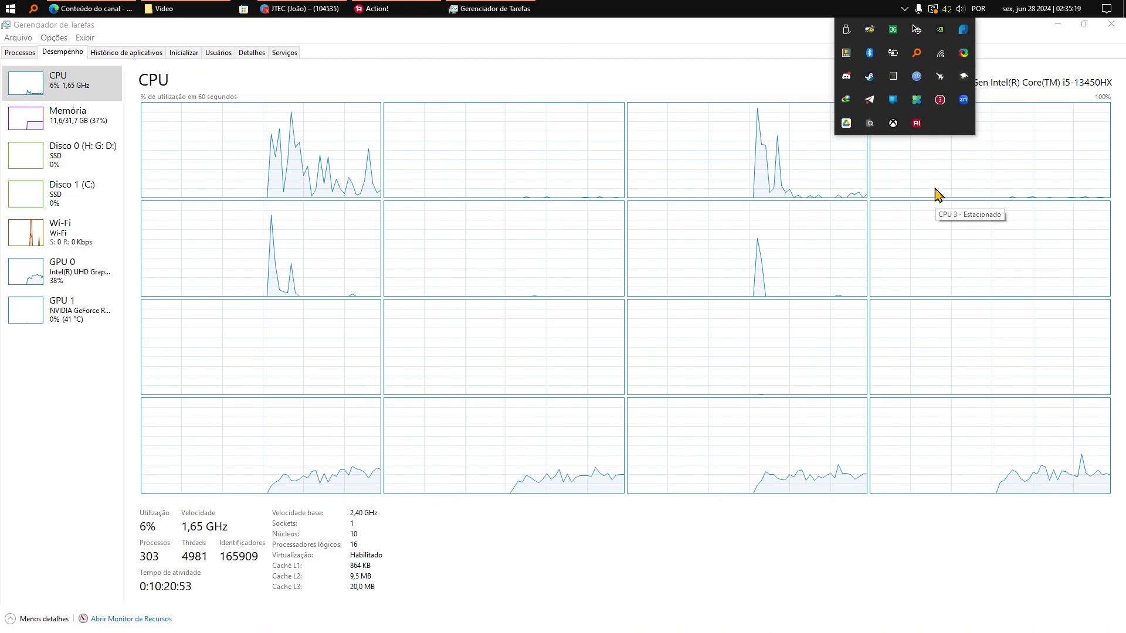
click(940, 76)
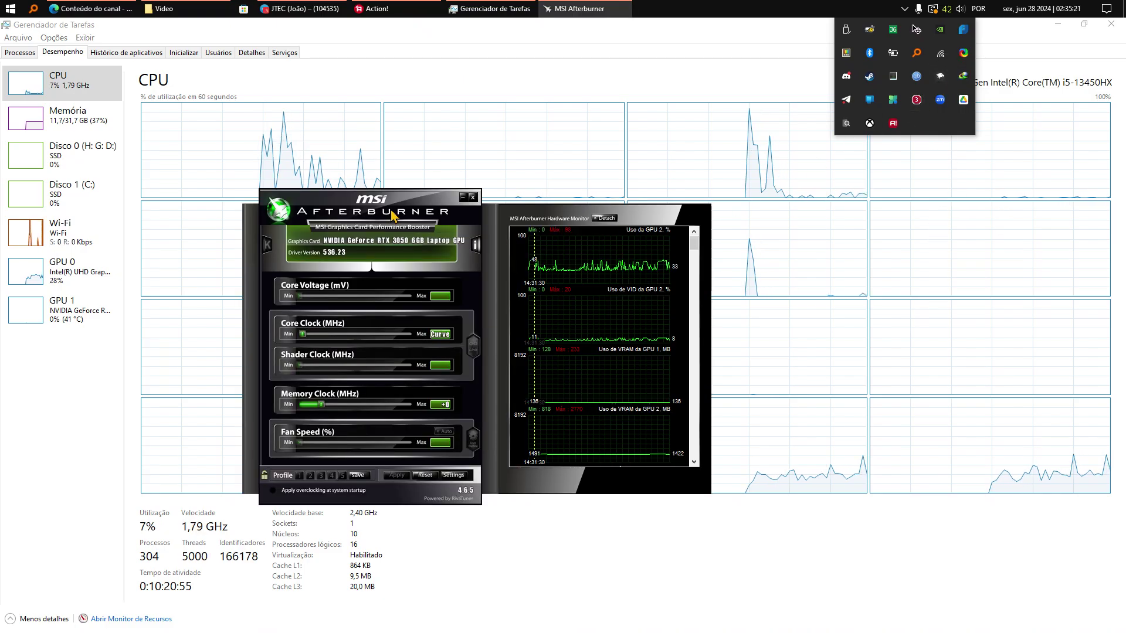
drag(391, 215, 461, 202)
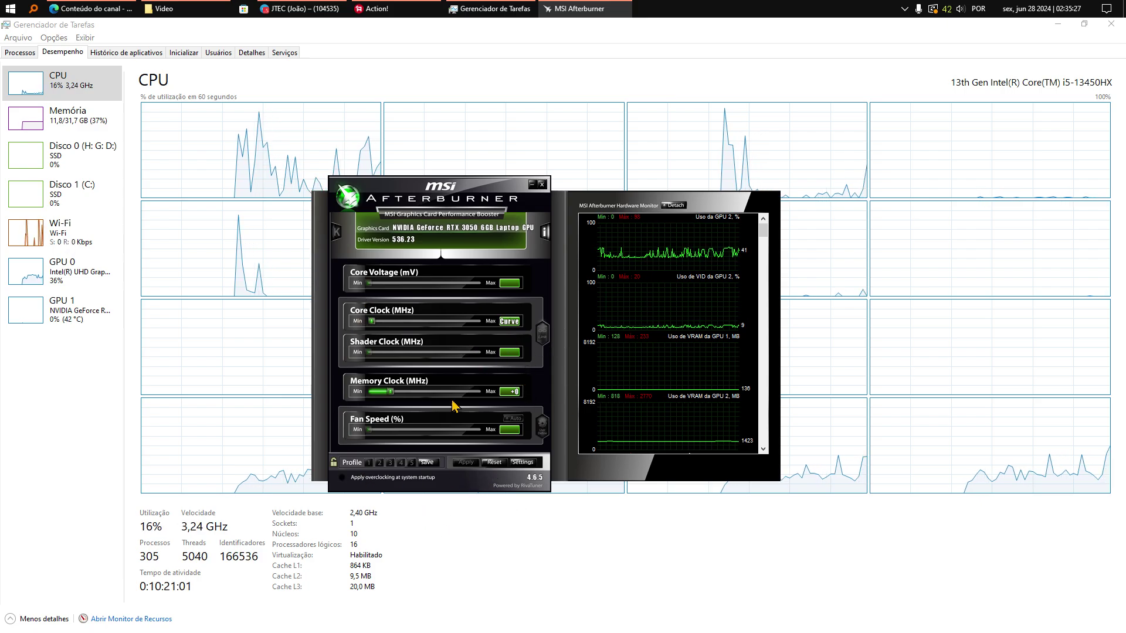
- Open the Afterburner settings and choose GPU 1: NVIDIA GeForce RTX 3050 6GB Laptop GPU as the main GPU
click(521, 462)
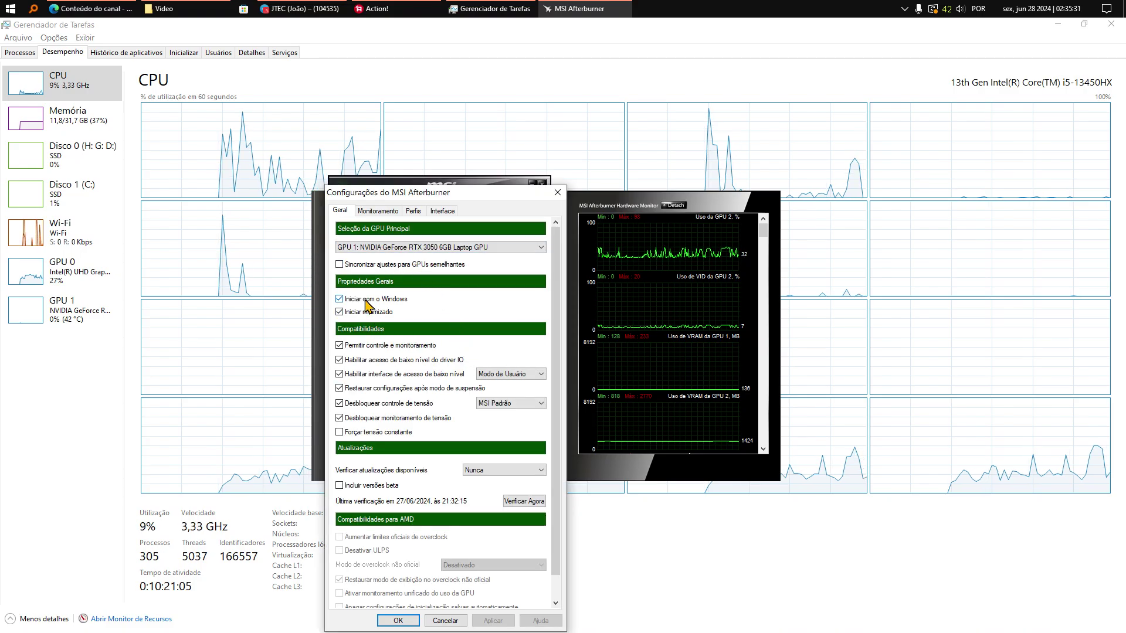
click(354, 247)
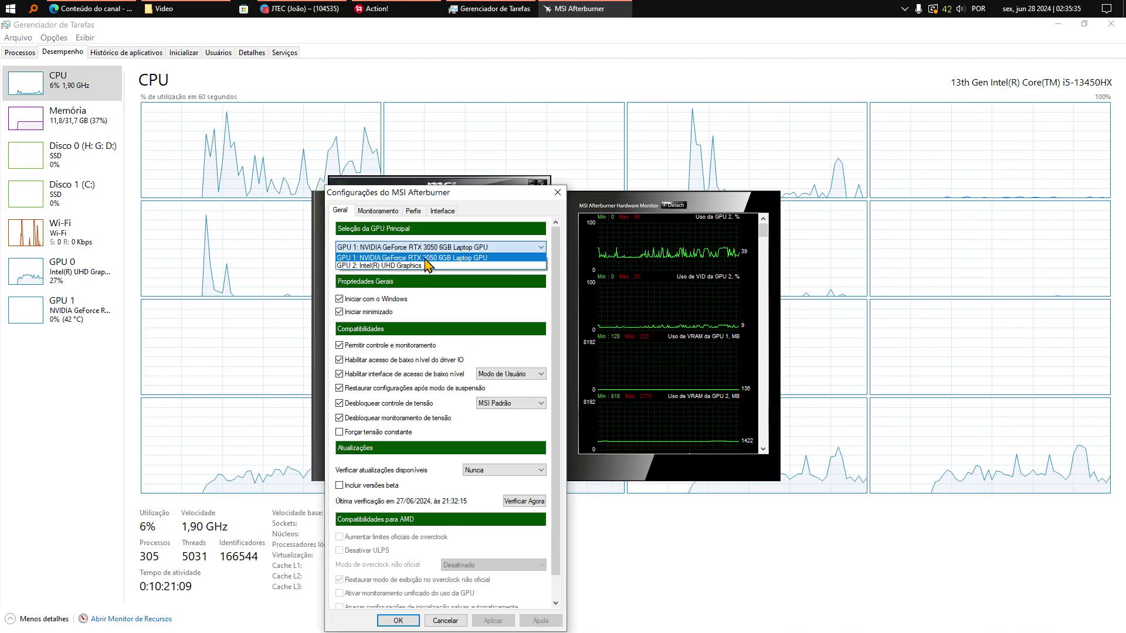
click(404, 258)
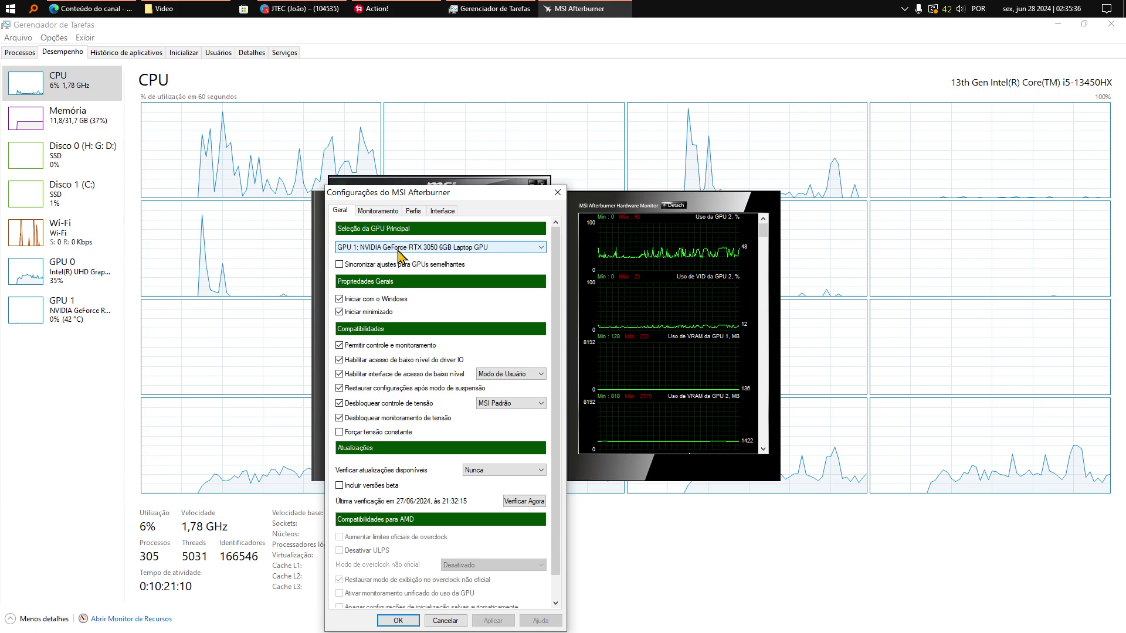
- Change the interface theme to Default MSI Afterburner v2 skin - big edition and accept the settings
click(445, 212)
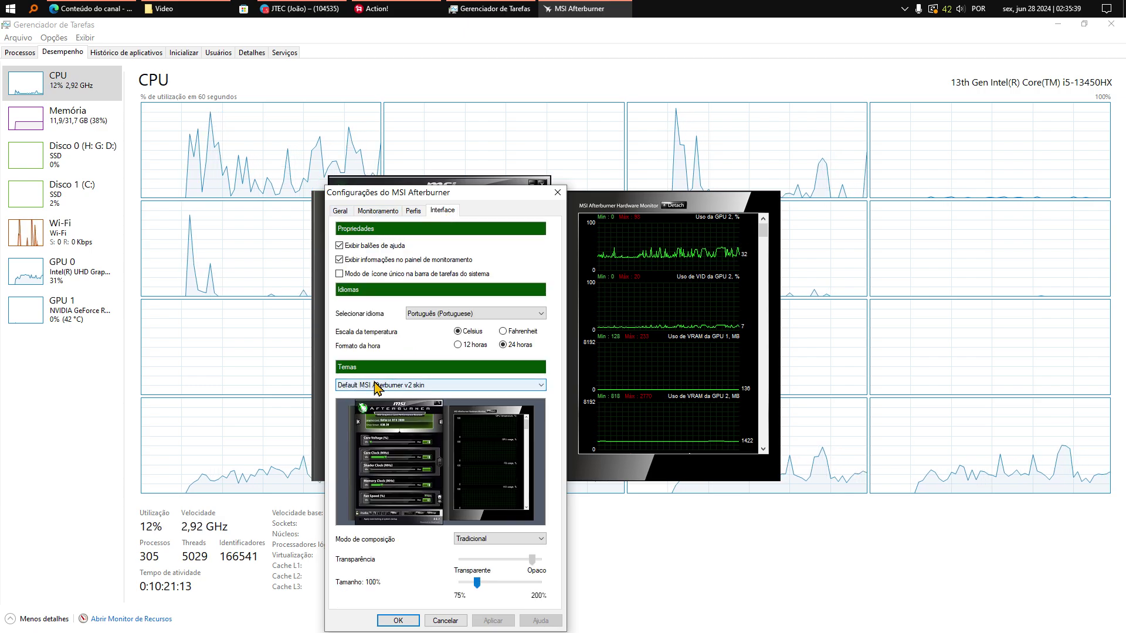
click(376, 386)
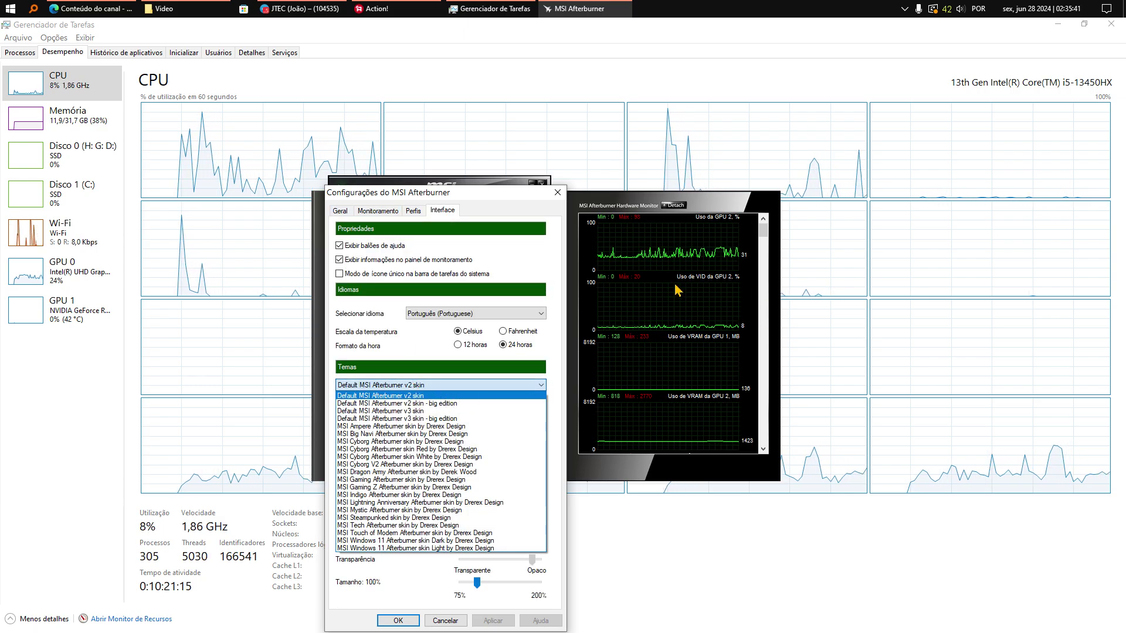
click(411, 404)
click(492, 620)
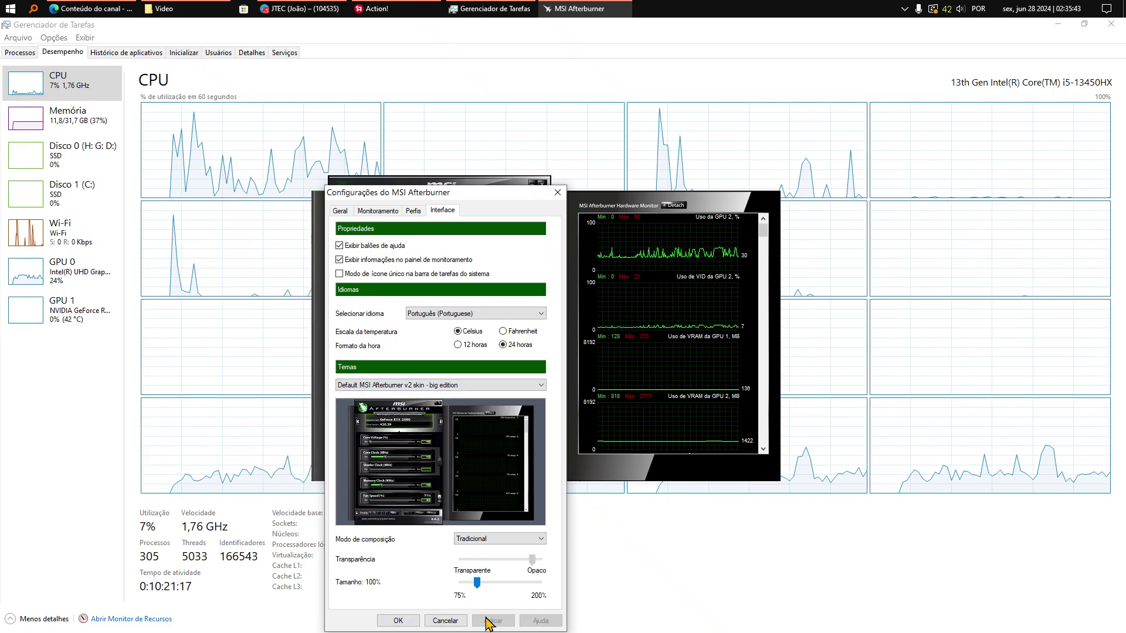
click(398, 621)
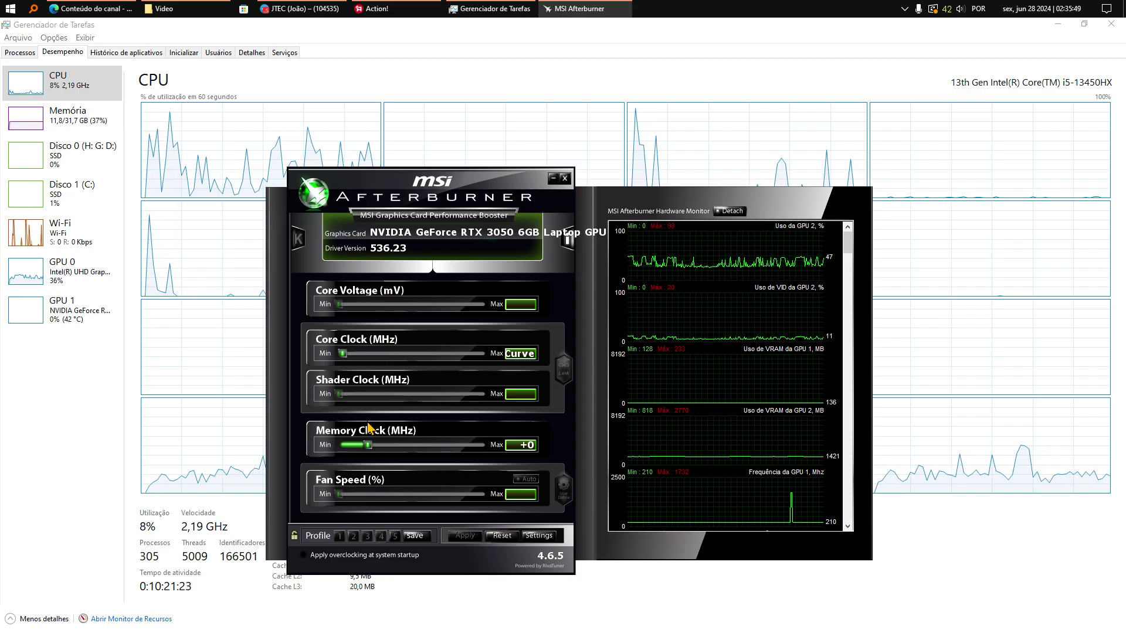
- Reset the graphics card's clock settings to default and open the voltage/frequency curve editor
click(506, 539)
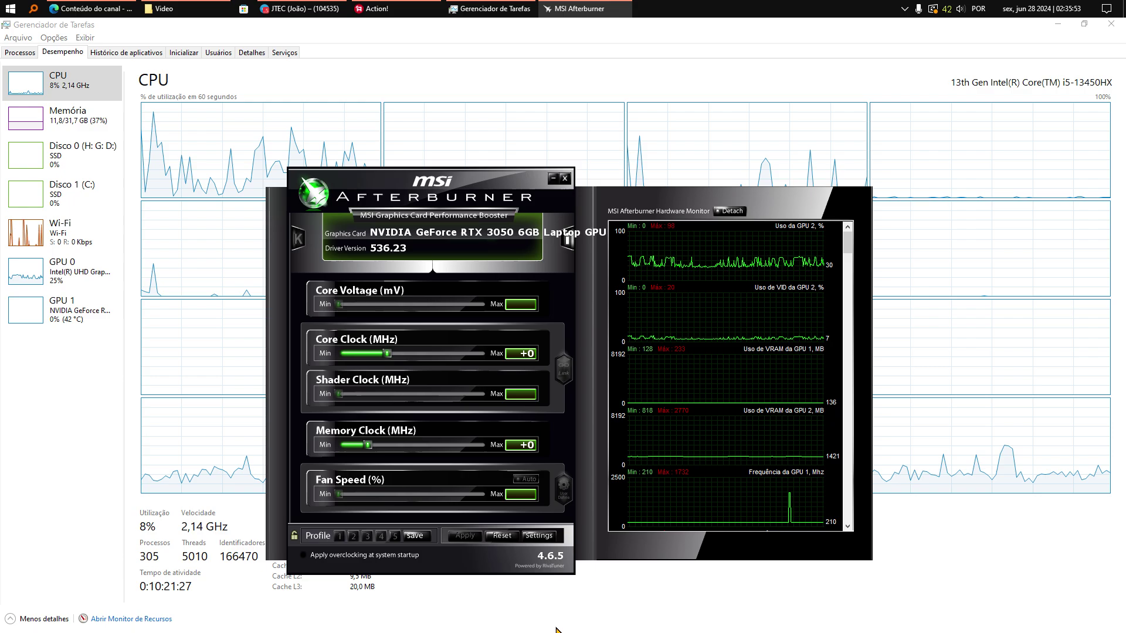
key(ctrl+f)
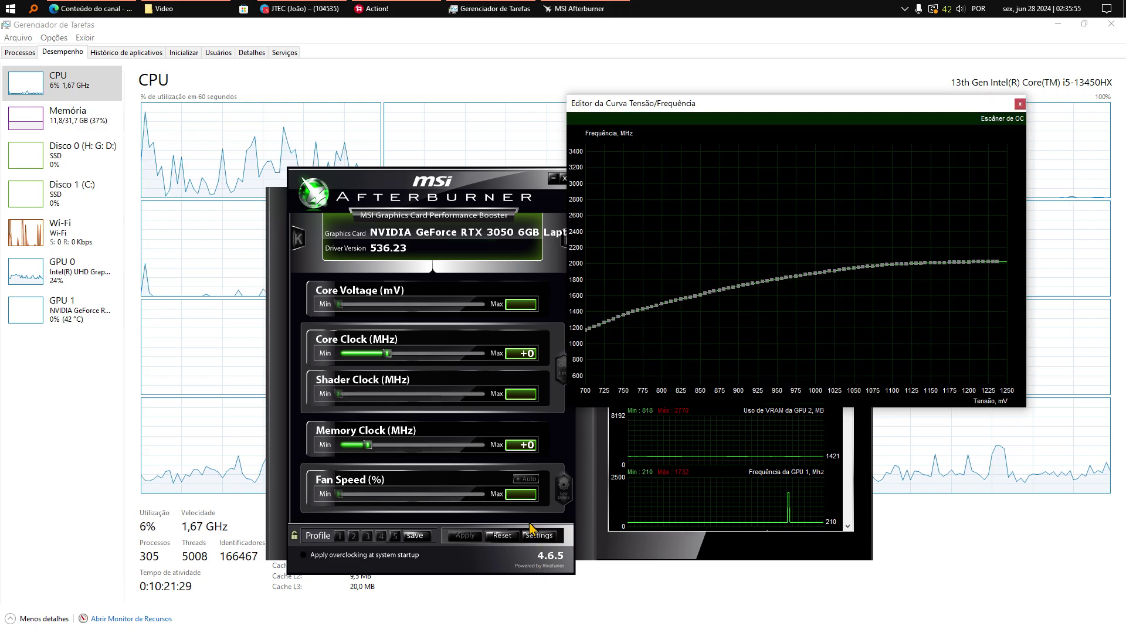